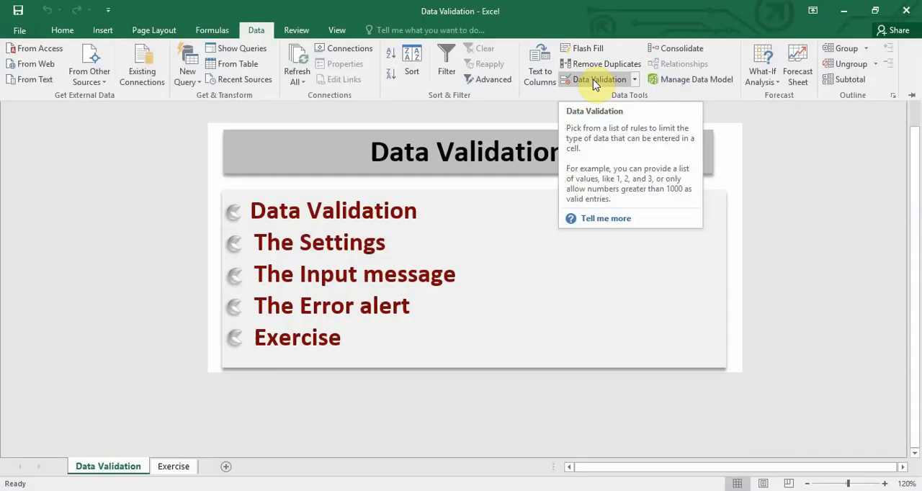
Try a List data validation rule on the Data Validation sheet with the source range $O$10:$O$14
click(594, 81)
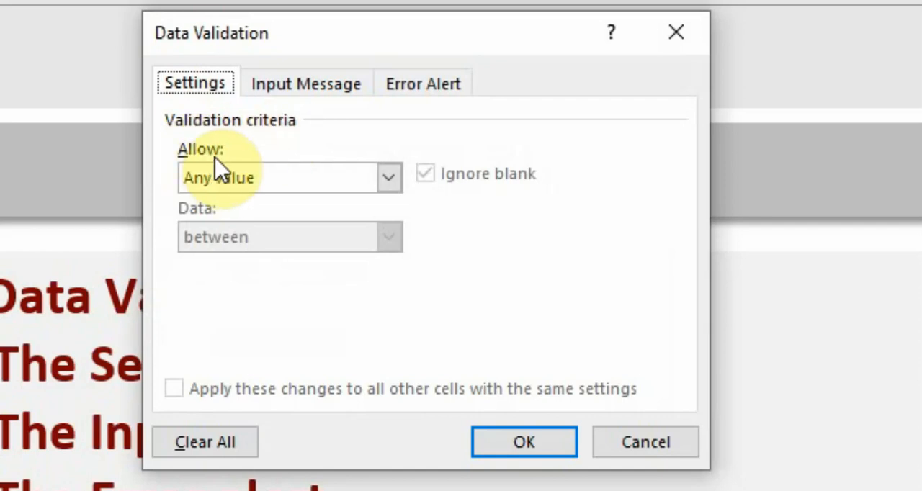
click(391, 185)
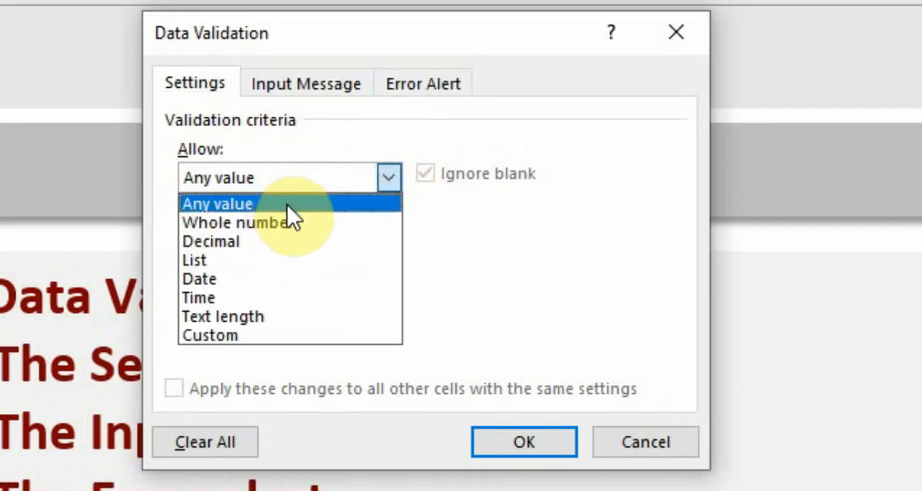
click(288, 266)
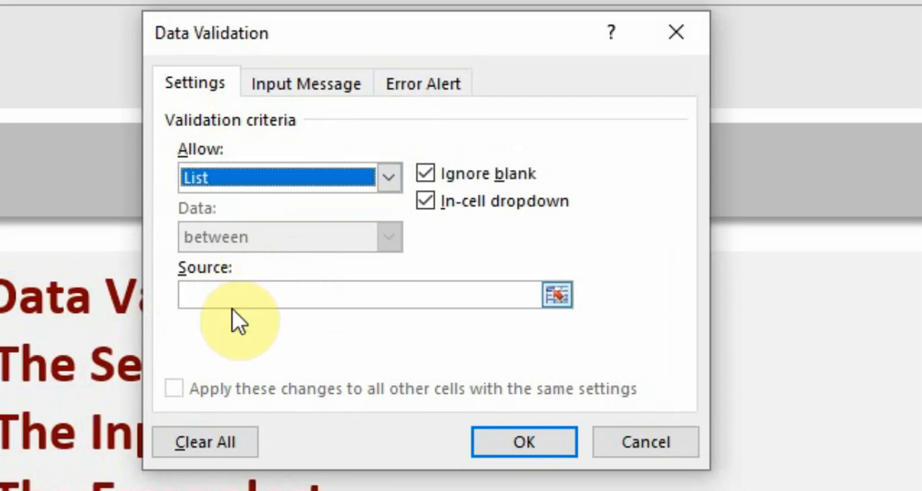
click(558, 295)
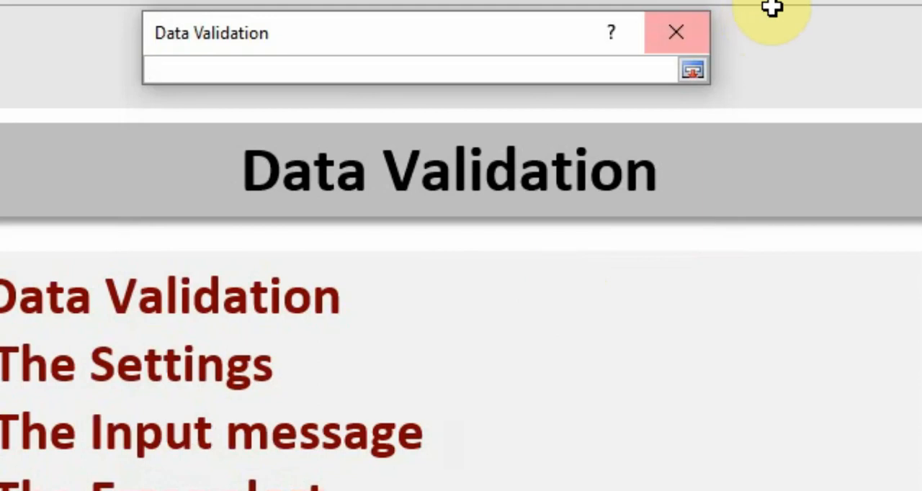
click(693, 72)
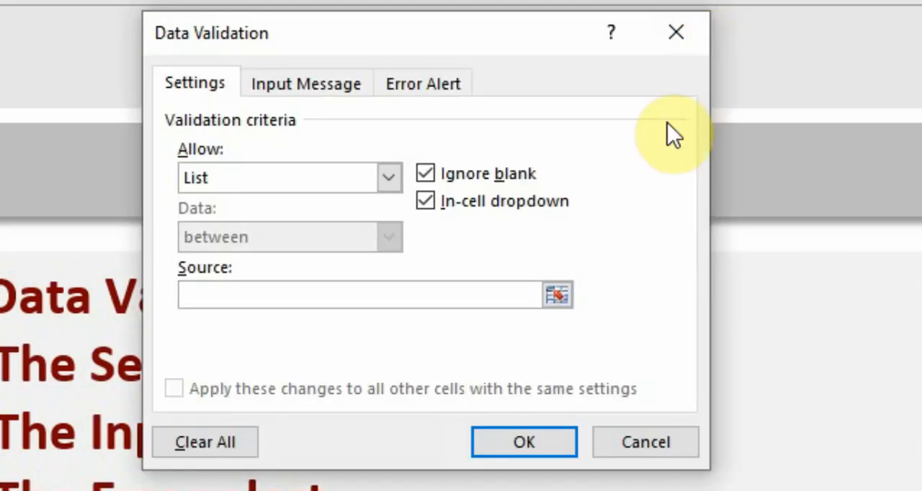
click(558, 295)
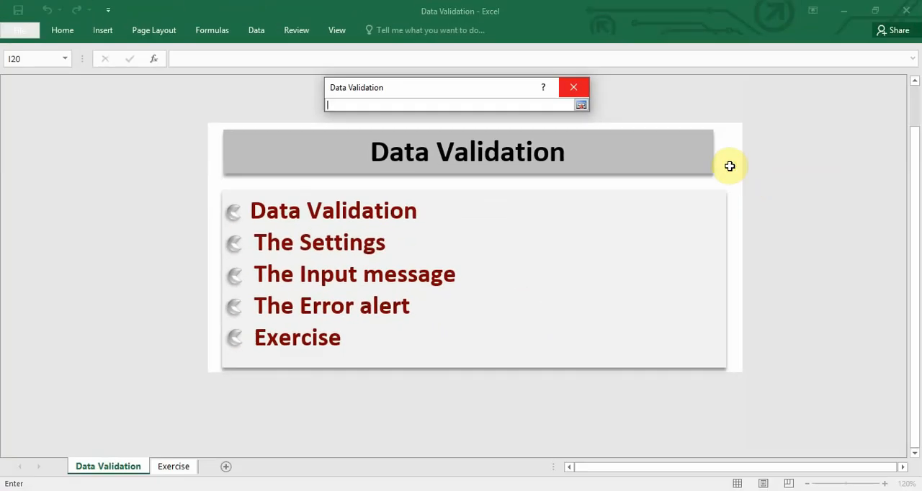
drag(727, 165, 732, 237)
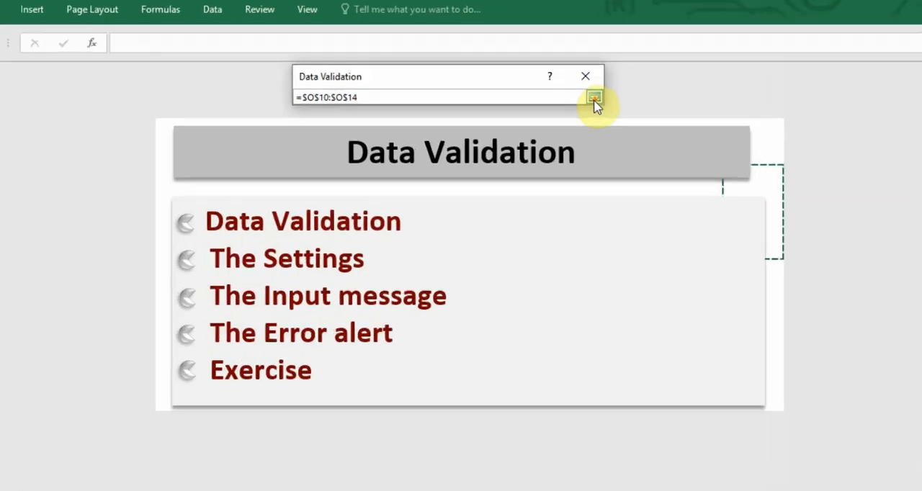
click(580, 106)
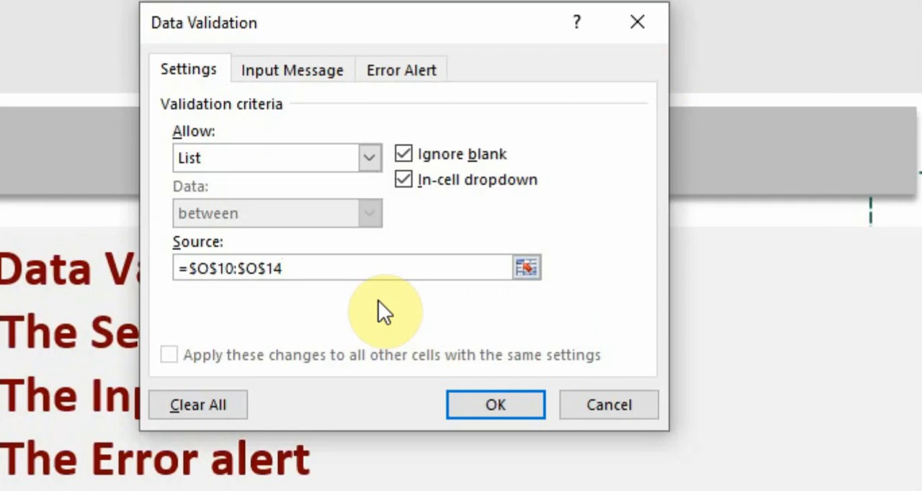
Clear the list source and set the allowed validation criteria back to Any value
key(BackSpace)
key(BackSpace)
key(BackSpace)
key(BackSpace)
key(BackSpace)
key(BackSpace)
key(BackSpace)
key(BackSpace)
key(BackSpace)
key(BackSpace)
key(BackSpace)
key(BackSpace)
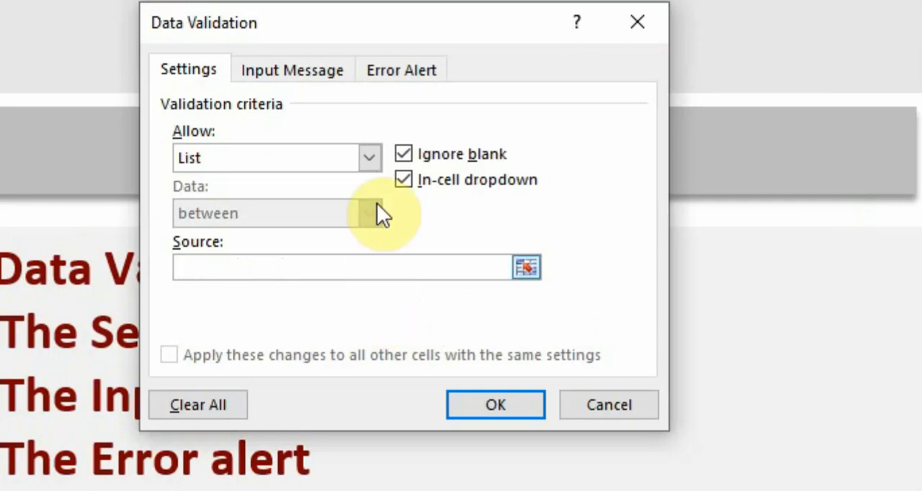
click(369, 154)
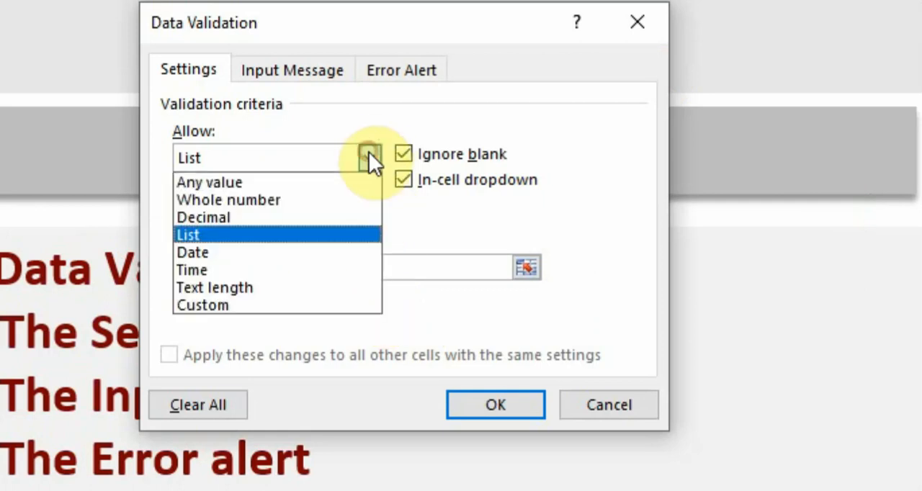
click(321, 184)
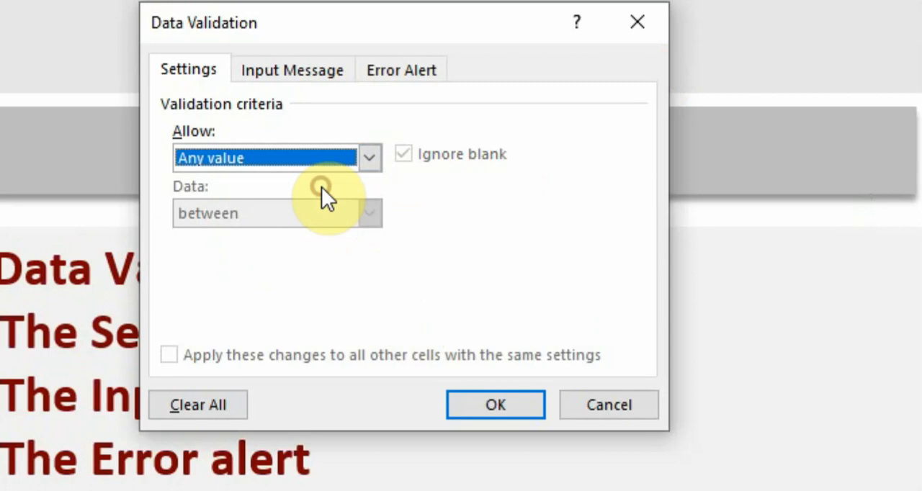
Examine the input message fields and the error alert styles, title and message fields, then close the validation settings without applying
click(288, 60)
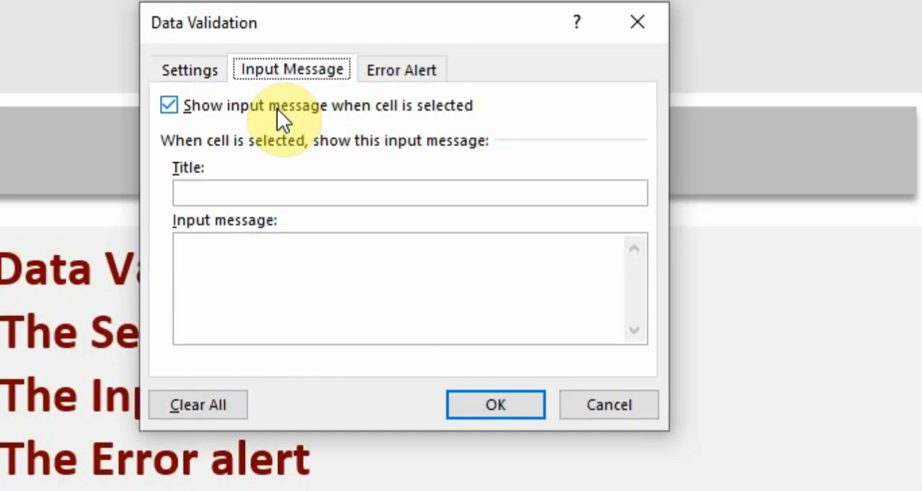
click(262, 193)
click(267, 259)
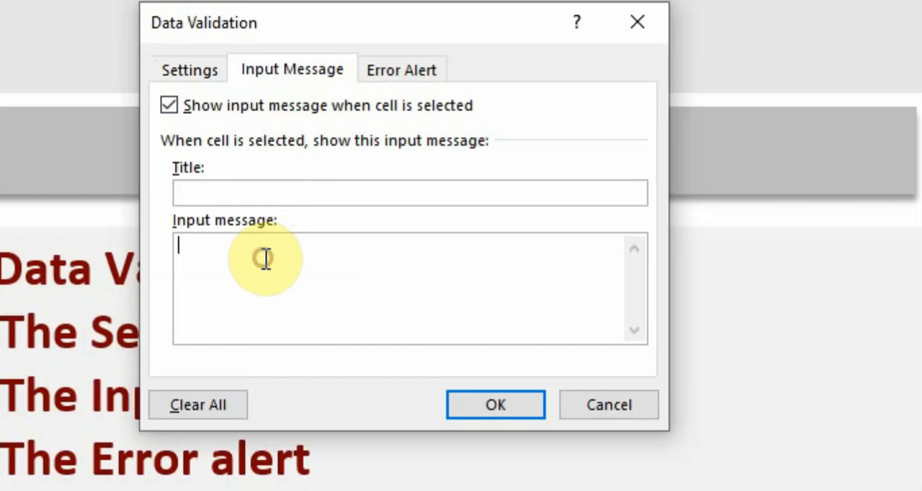
click(420, 68)
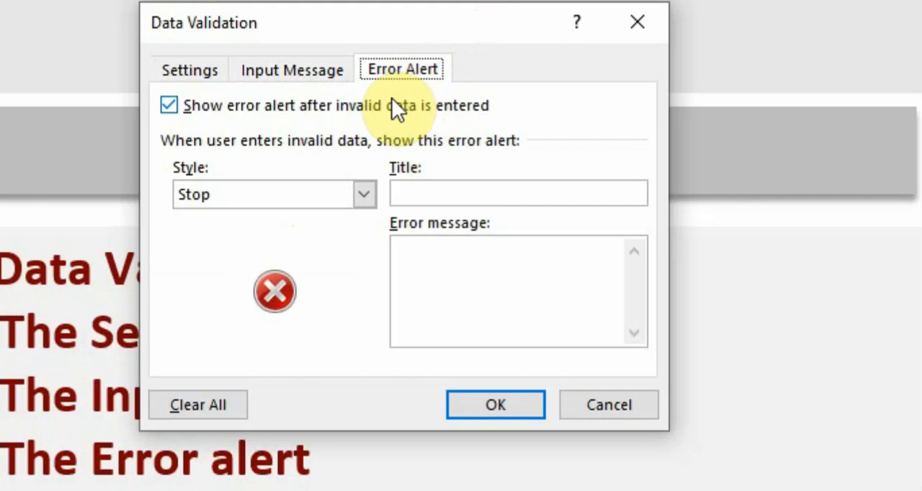
click(363, 194)
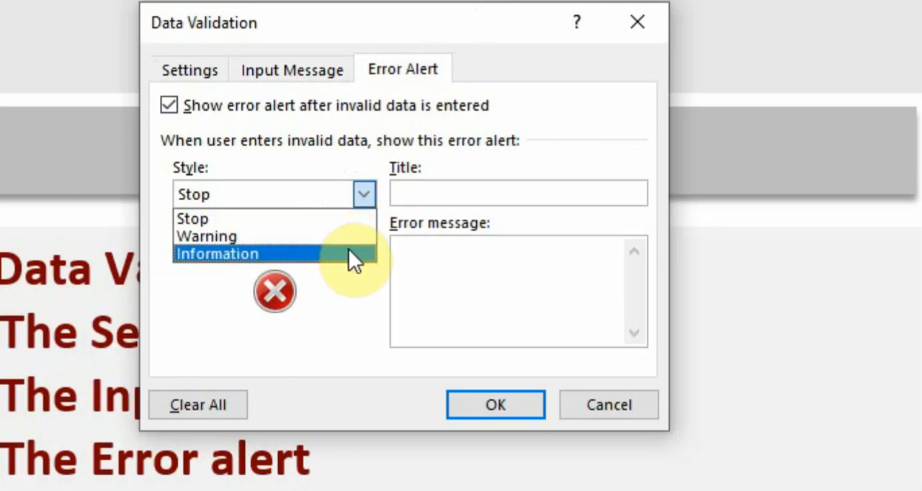
click(422, 191)
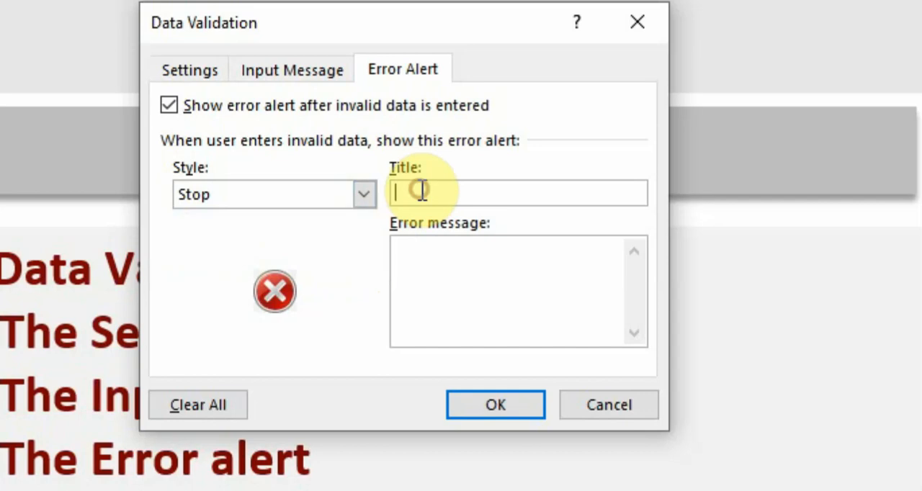
click(424, 283)
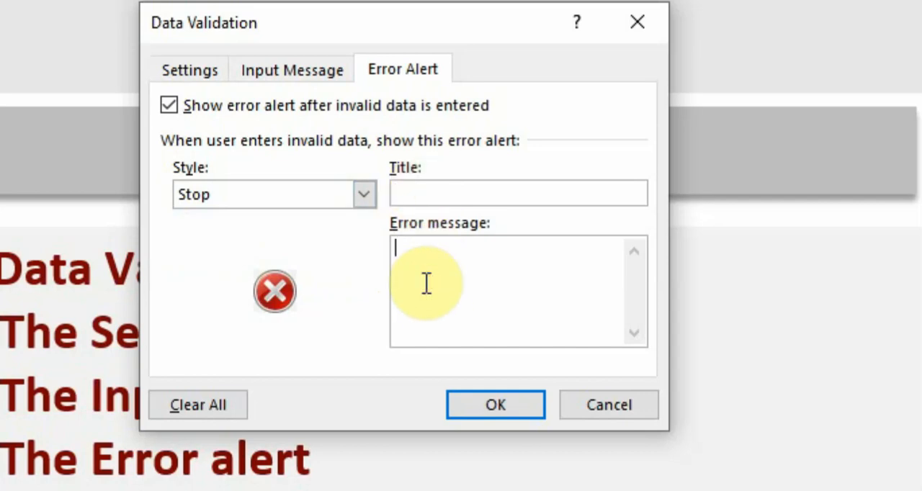
click(189, 70)
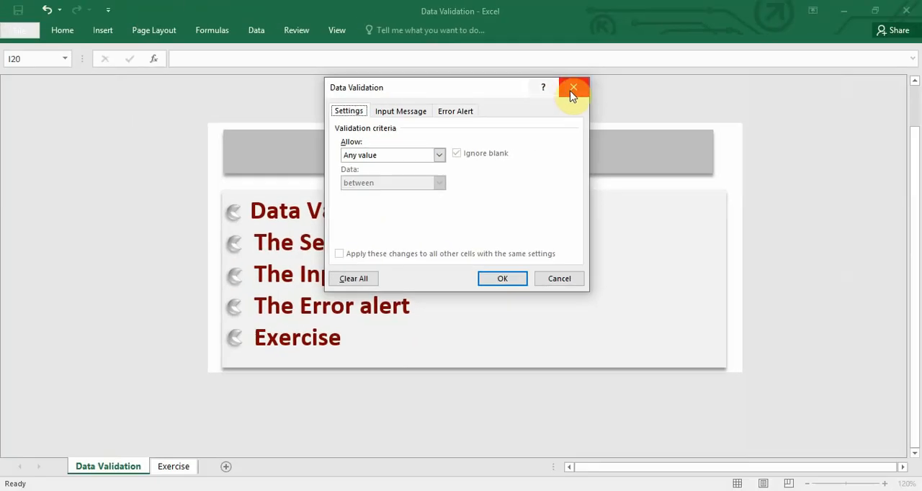
click(572, 92)
Go to the Exercise sheet and look over the first State of Origin, Department and Unit cells
click(172, 469)
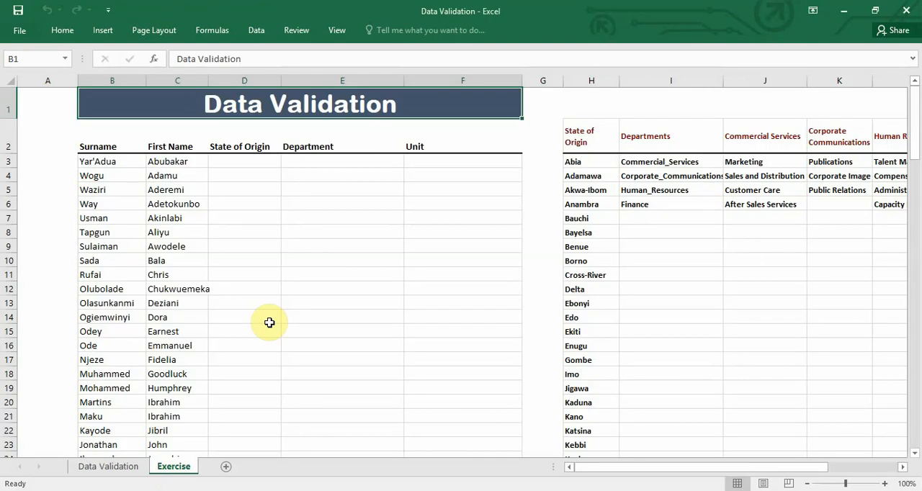
click(229, 160)
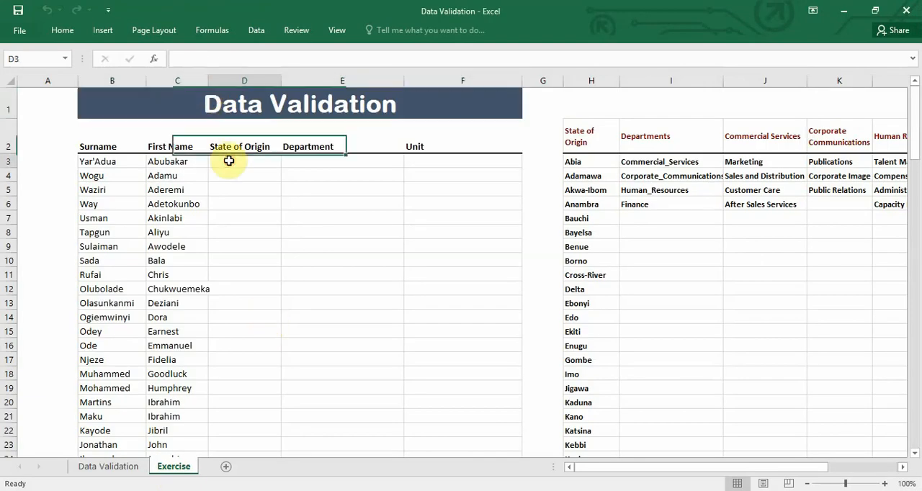
click(310, 160)
click(421, 163)
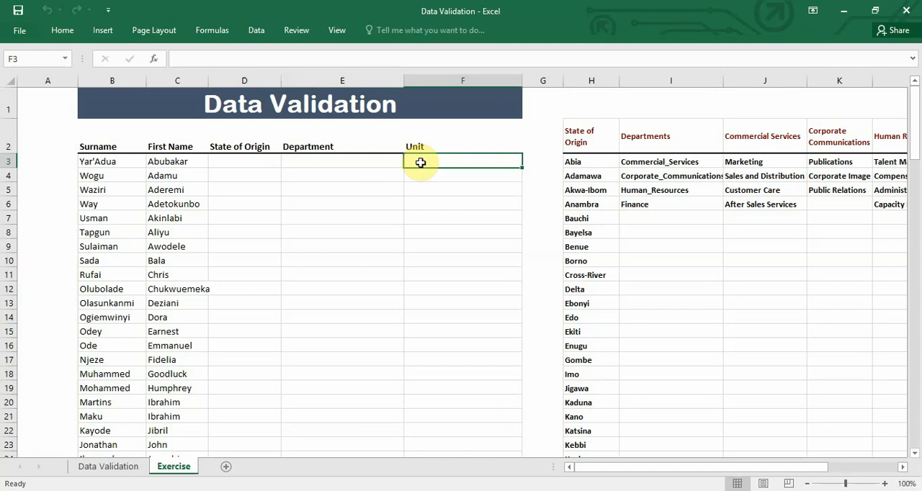
Apply a List data validation to cell D3 under State of Origin, using $H$3:$H$39 as the source
click(267, 162)
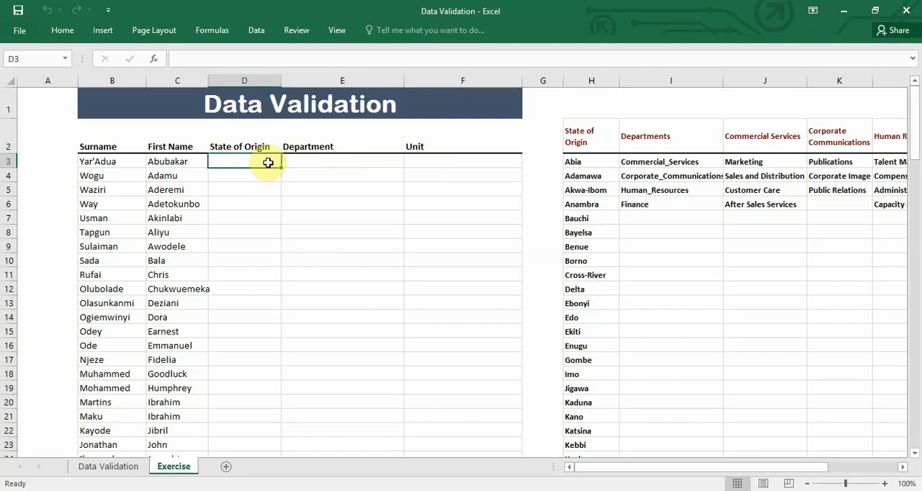
click(255, 30)
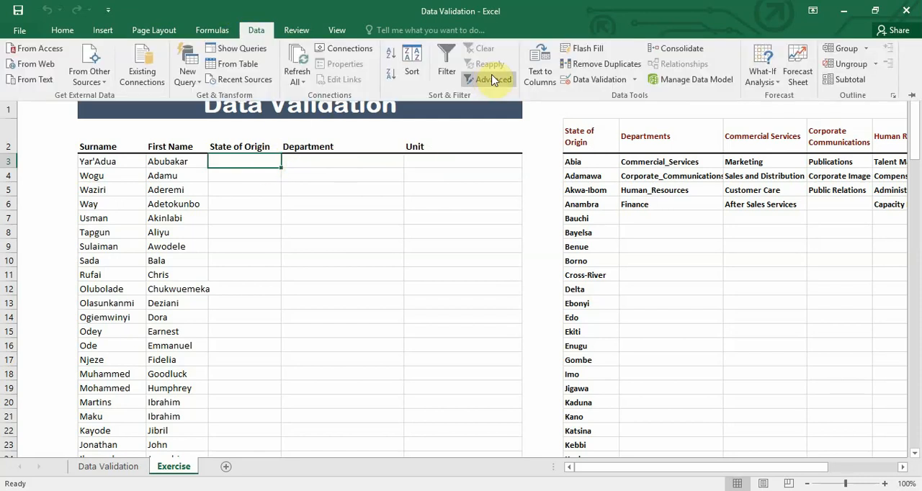
click(596, 79)
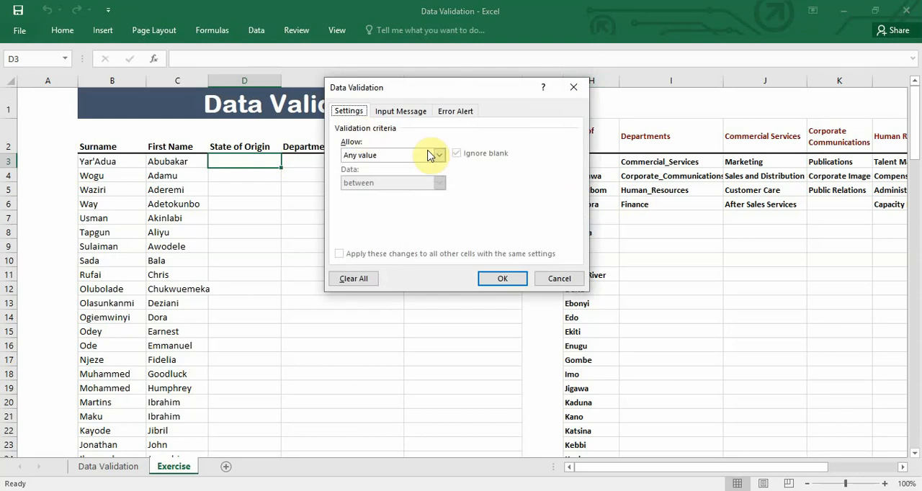
click(437, 155)
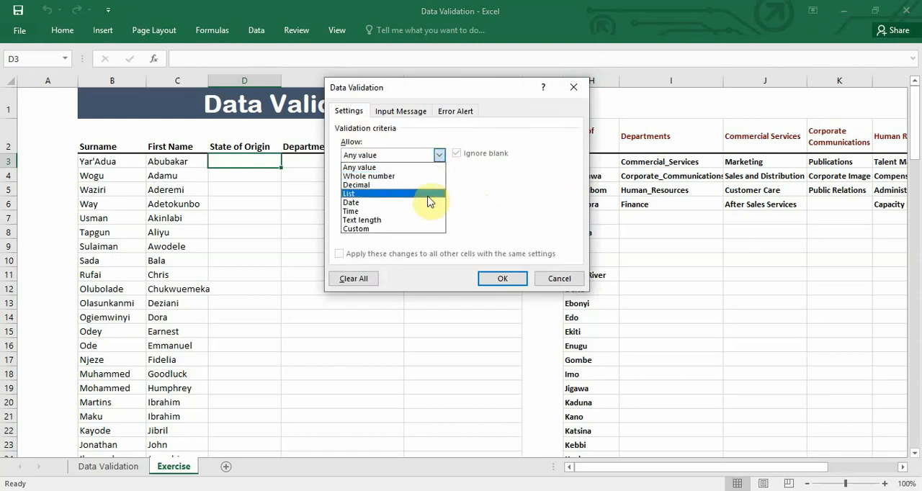
click(427, 194)
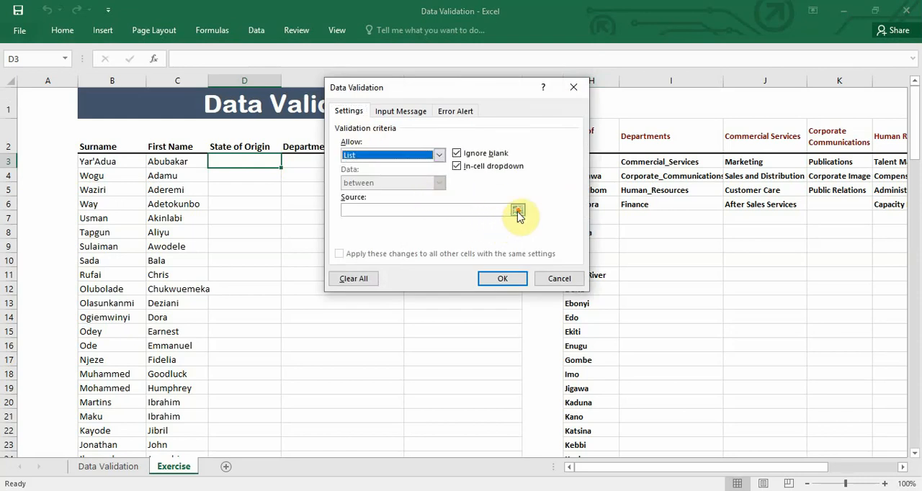
click(517, 209)
click(588, 162)
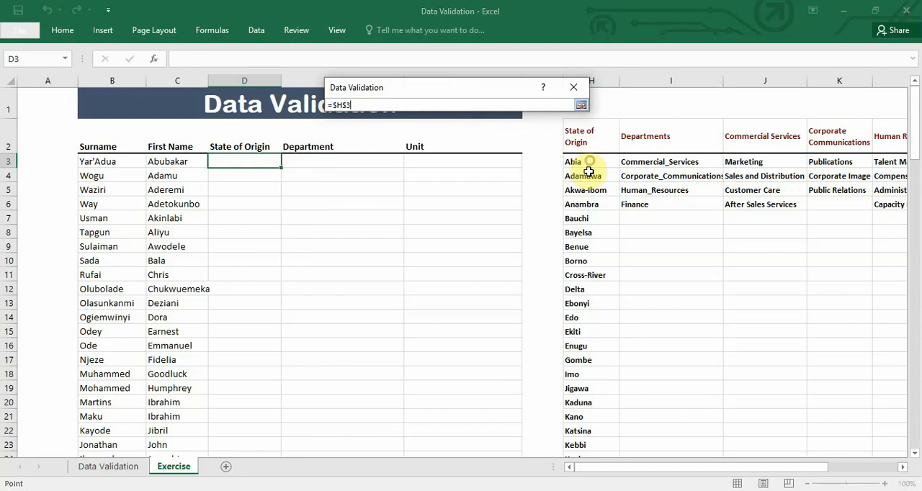
drag(588, 171, 576, 423)
click(580, 105)
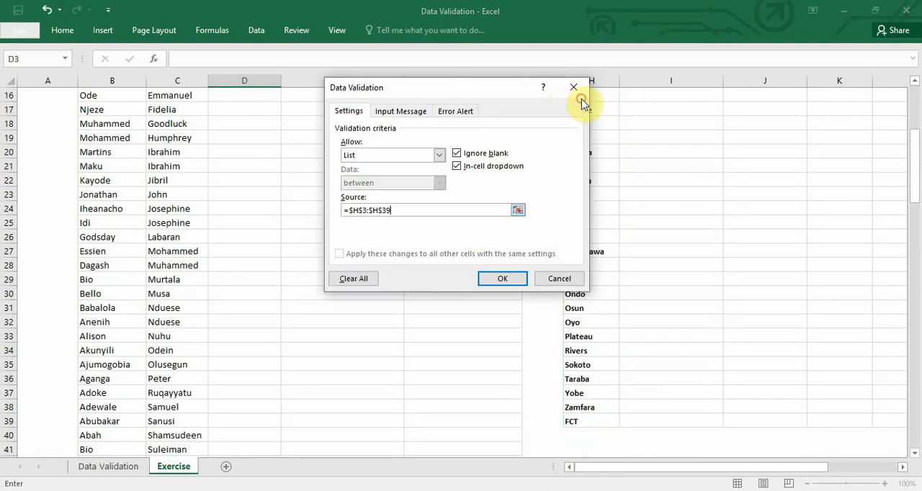
click(503, 279)
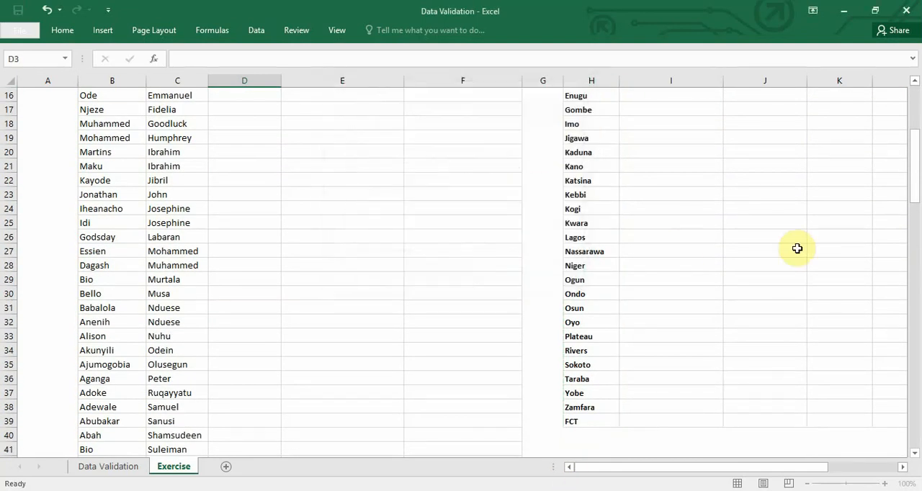
Check the state dropdown in cell D3 without choosing an entry
drag(914, 144, 912, 96)
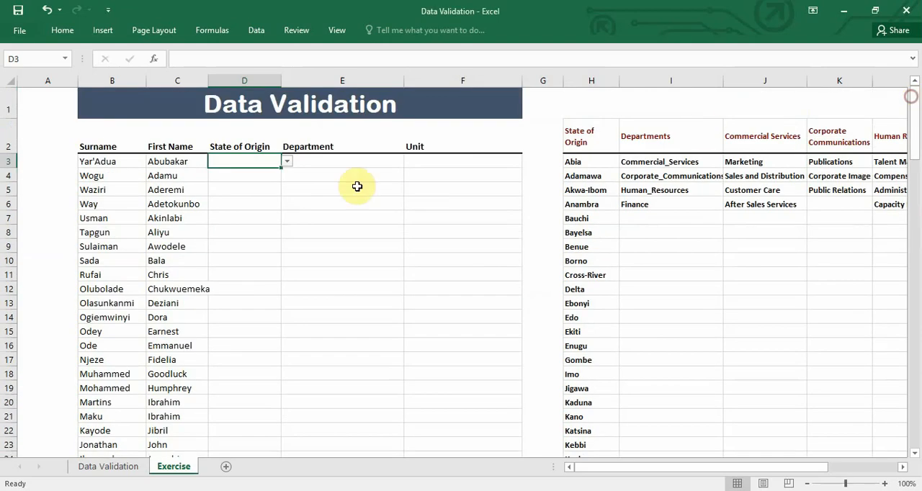
click(286, 162)
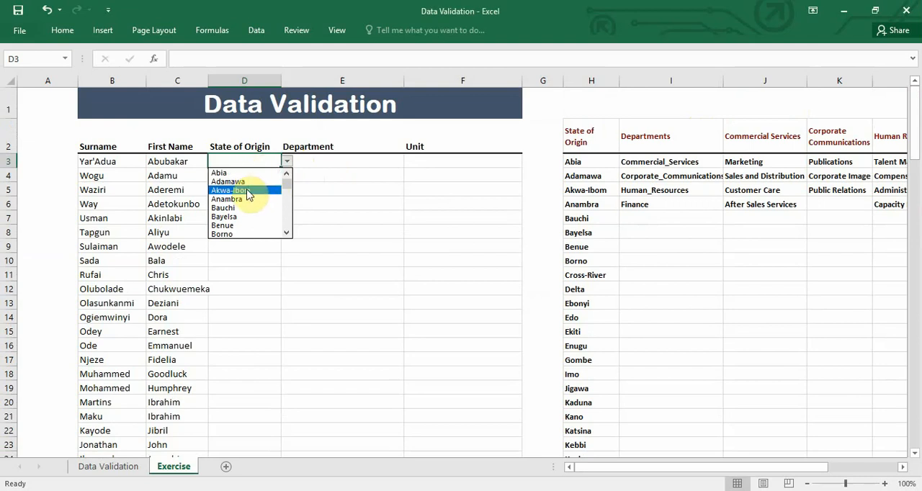
click(240, 161)
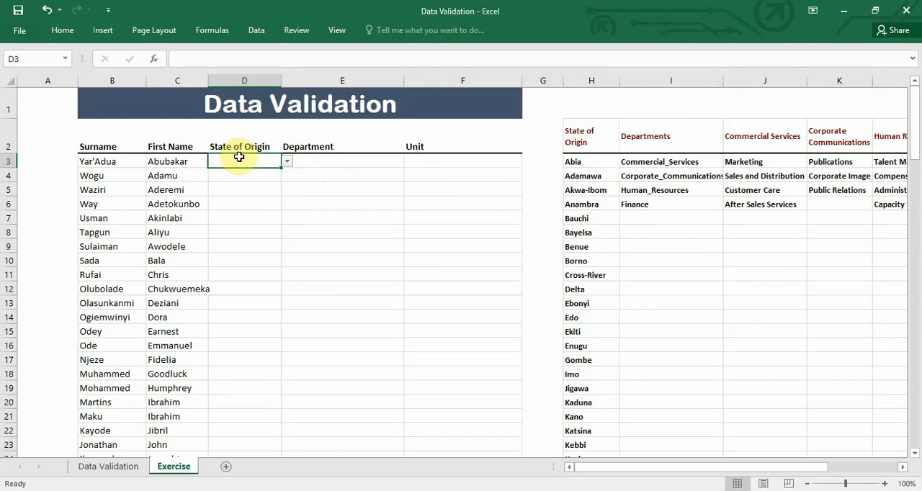
Copy the validated cell D3 down the State of Origin column to D4:D125
key(ctrl+c)
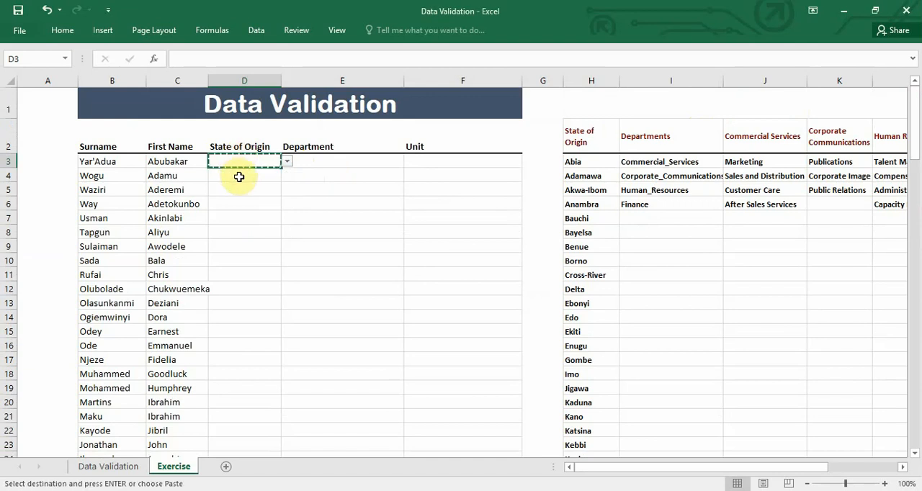
drag(239, 177, 227, 421)
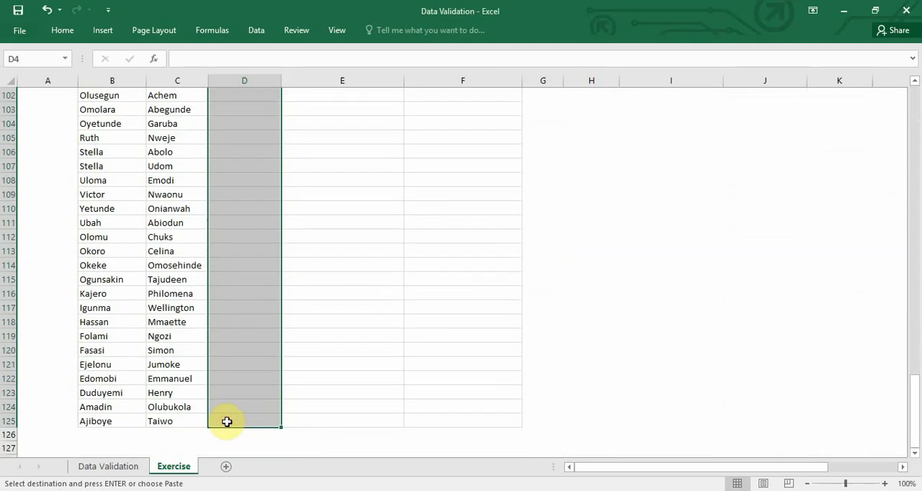
key(ctrl+v)
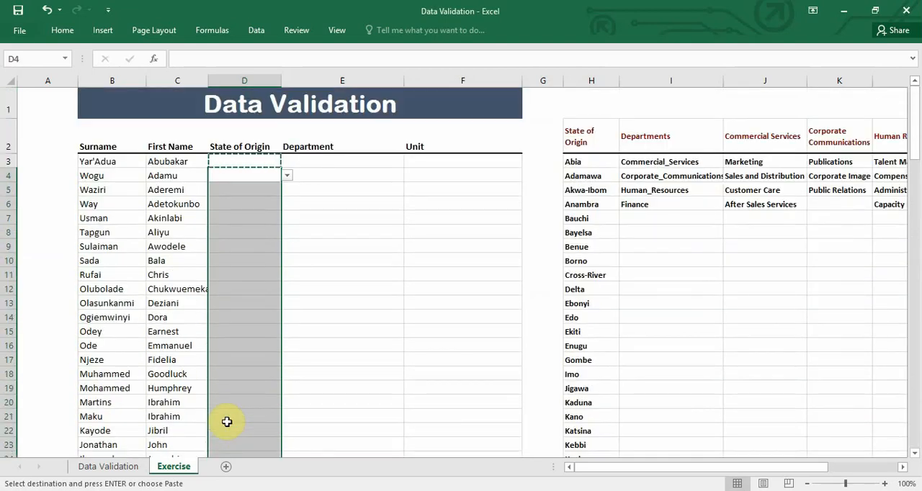
End the copy mode and spot-check State of Origin cells D12, D14 and D17 for the dropdown
key(Escape)
click(255, 285)
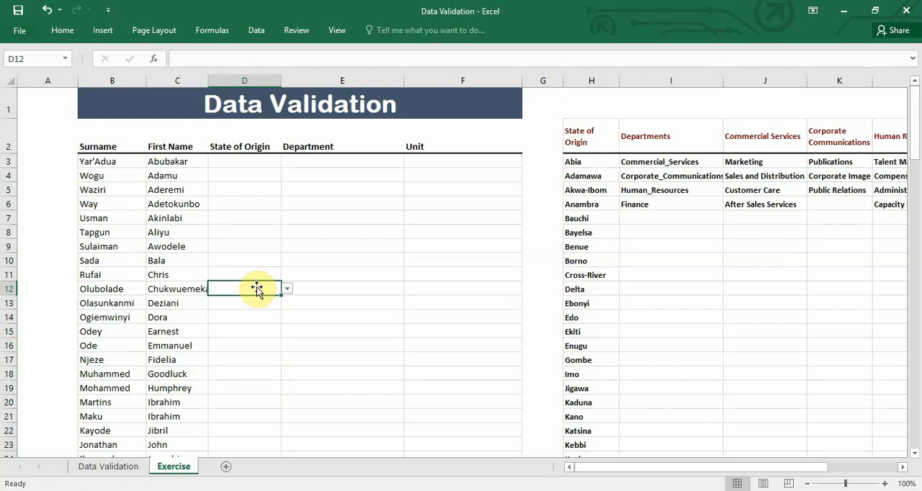
click(254, 312)
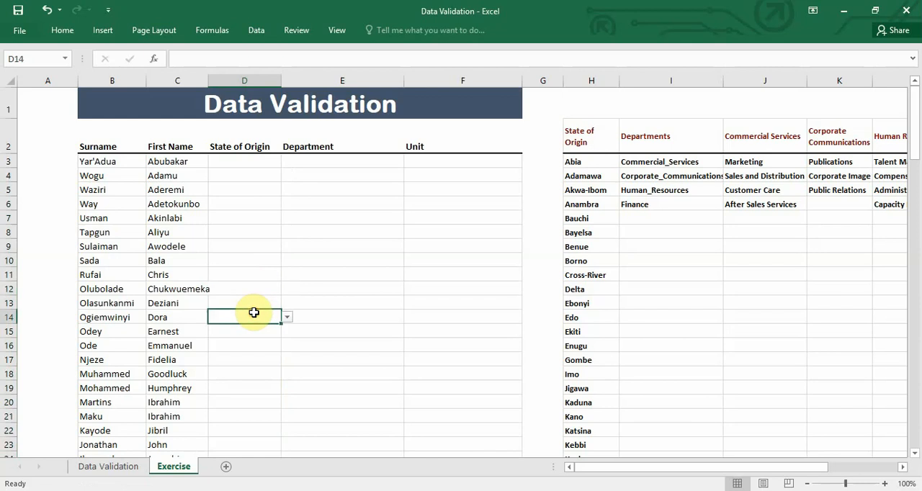
click(253, 356)
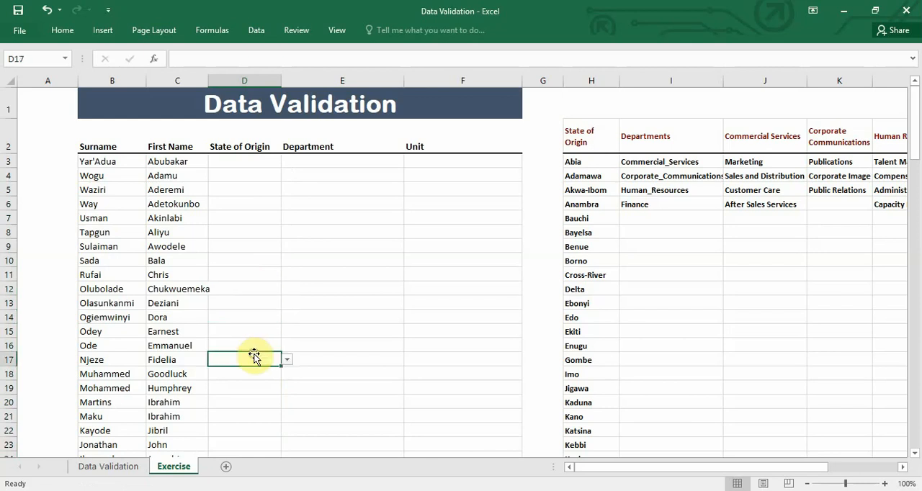
Apply a List data validation to the Department cells E3:E125, using $I$3:$I$6 as the source
click(342, 162)
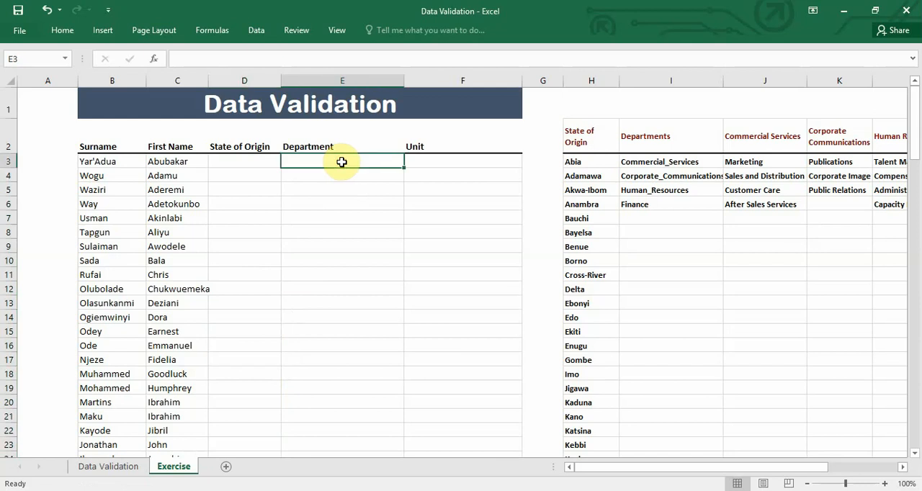
drag(341, 162, 330, 426)
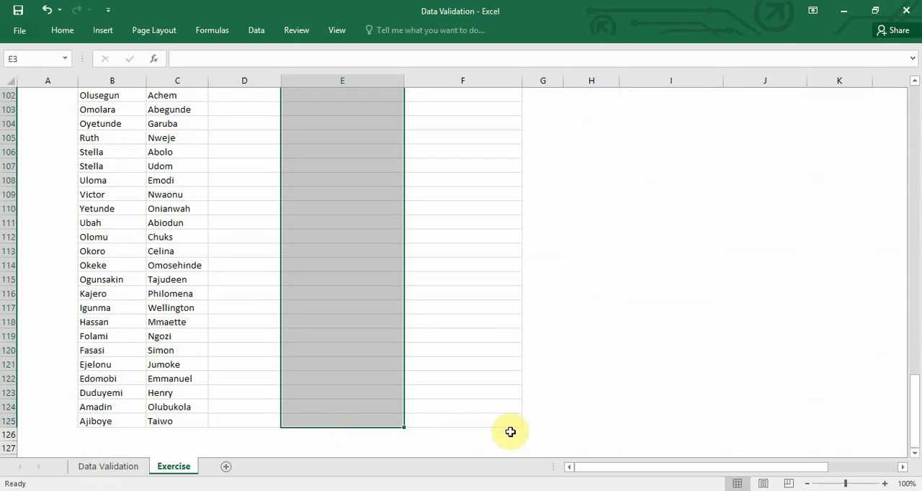
drag(912, 415, 912, 115)
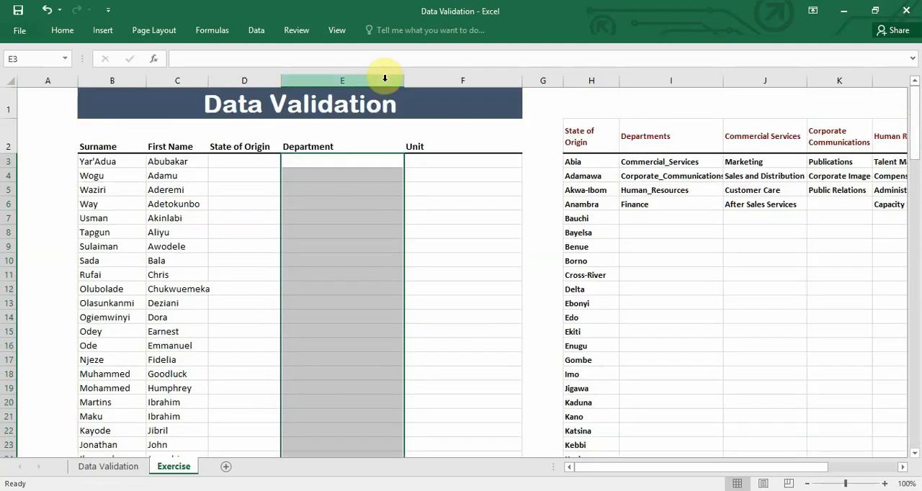
click(256, 30)
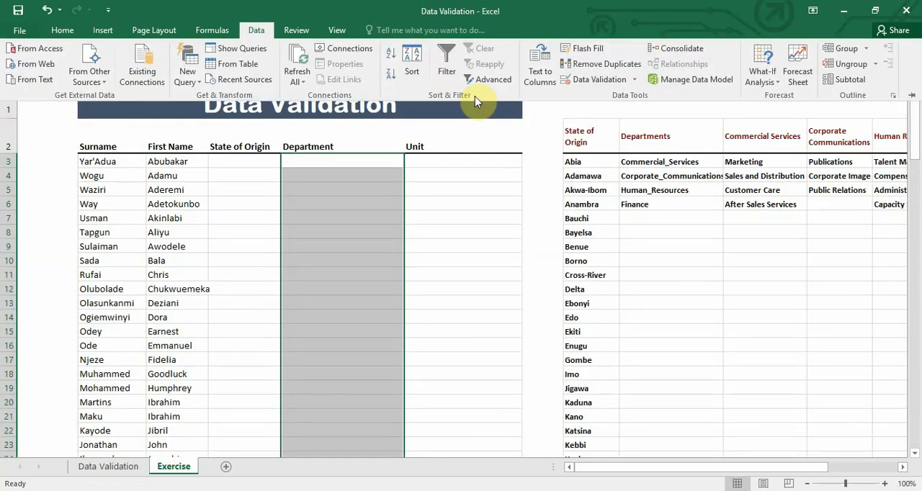
click(595, 79)
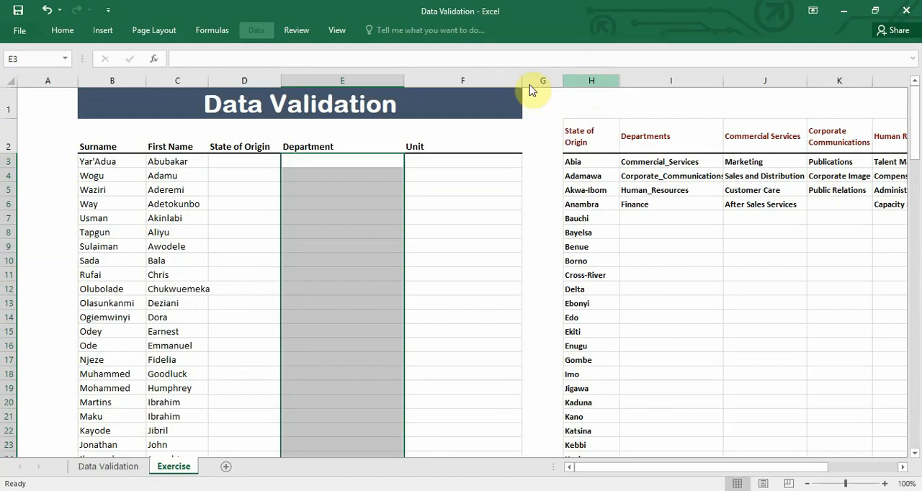
click(438, 156)
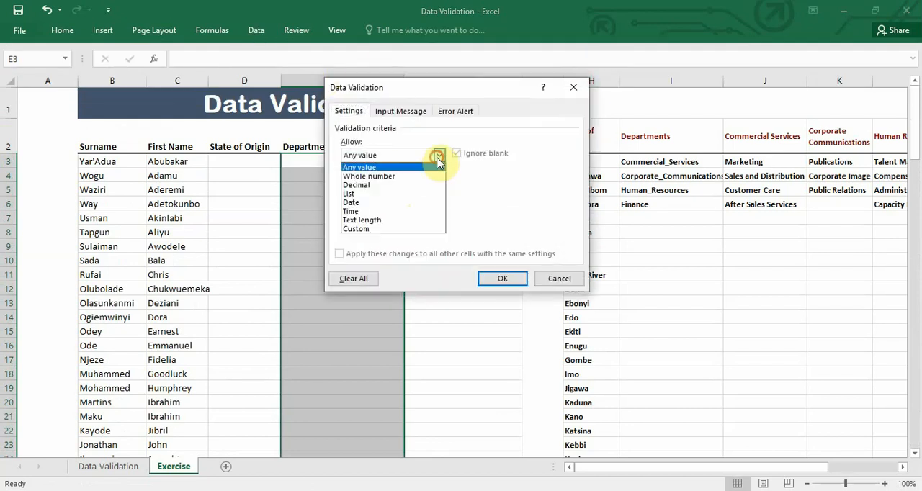
click(431, 193)
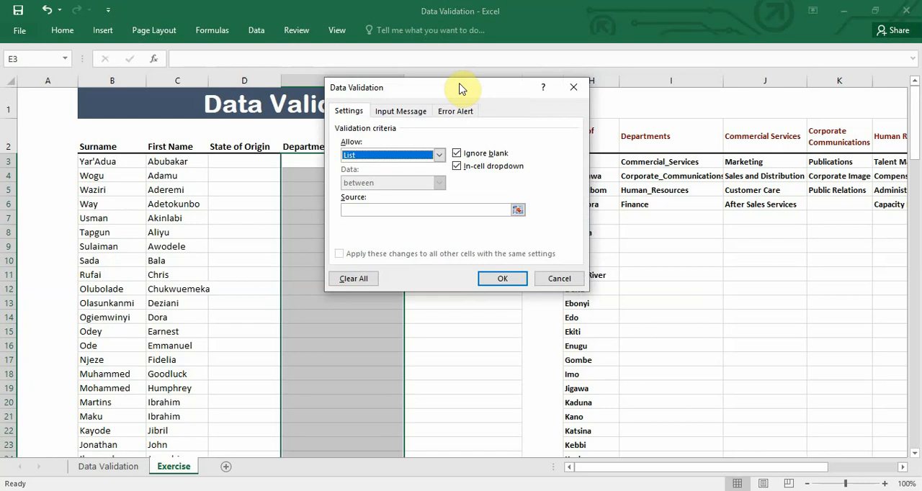
drag(461, 88, 245, 13)
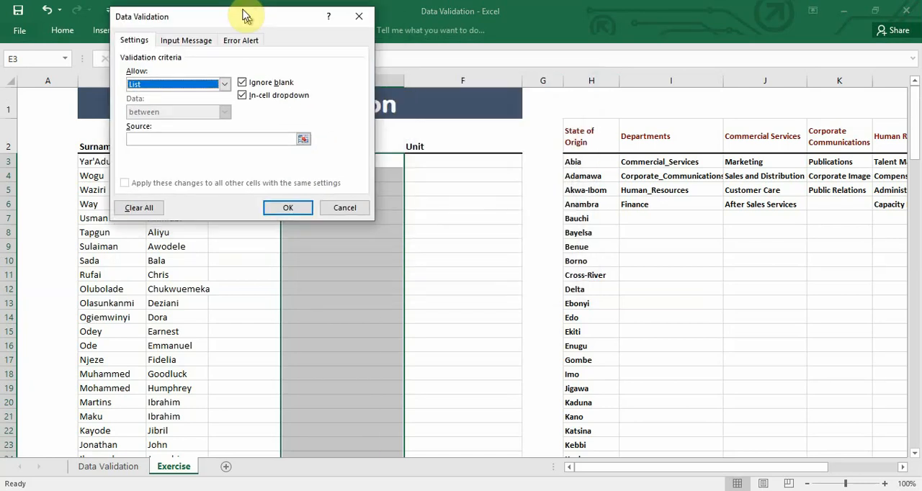
click(179, 137)
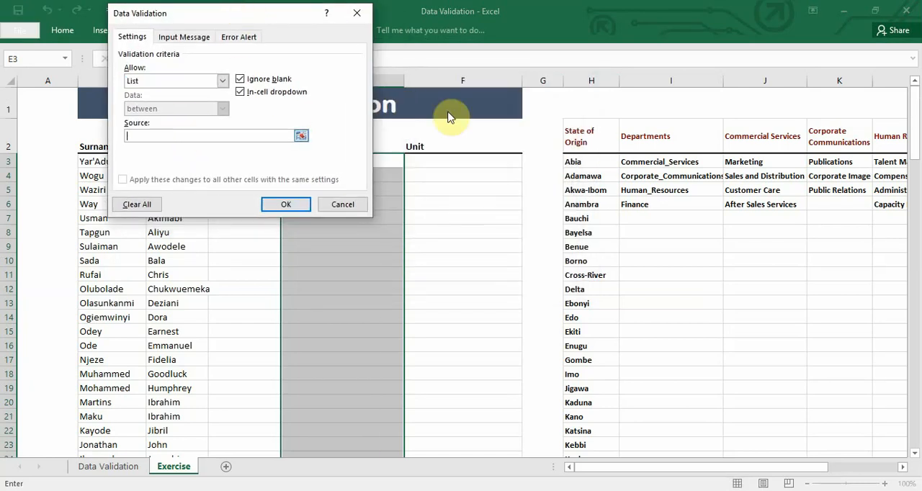
drag(643, 162, 646, 204)
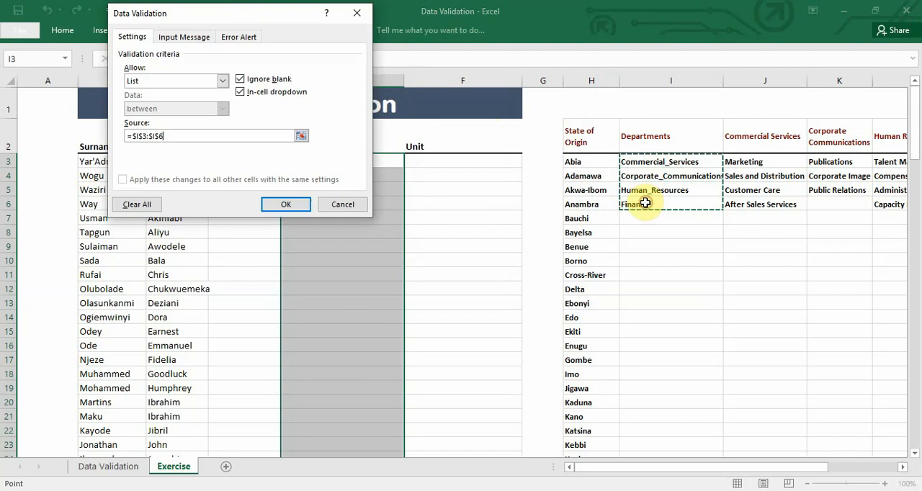
click(285, 205)
Spot-check Department cells E5, E7, E10 and E13 for the dropdown
click(328, 190)
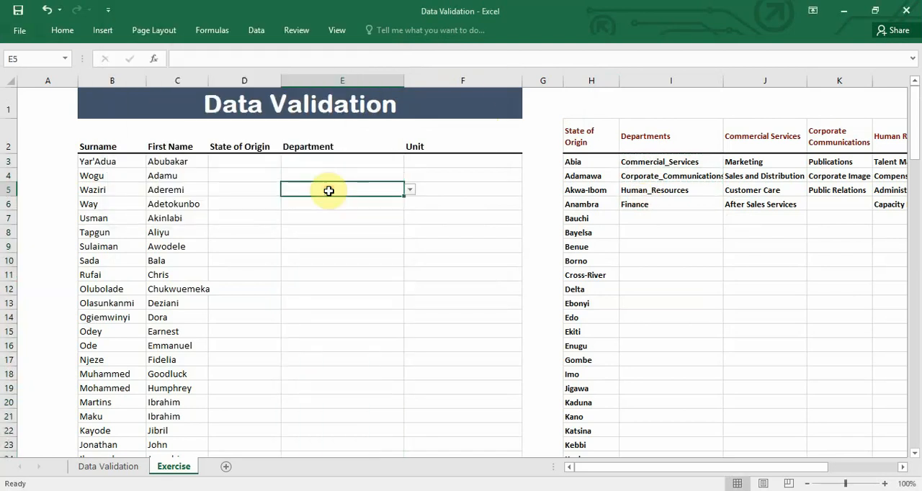
click(329, 219)
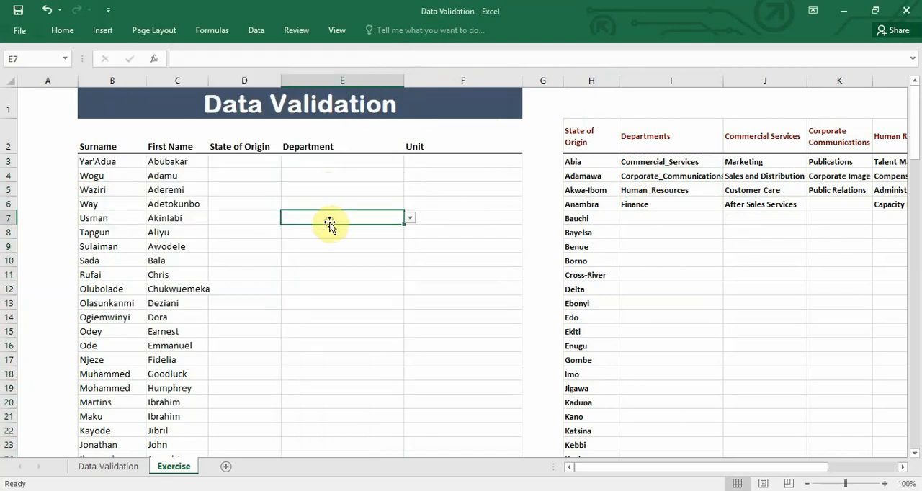
click(327, 262)
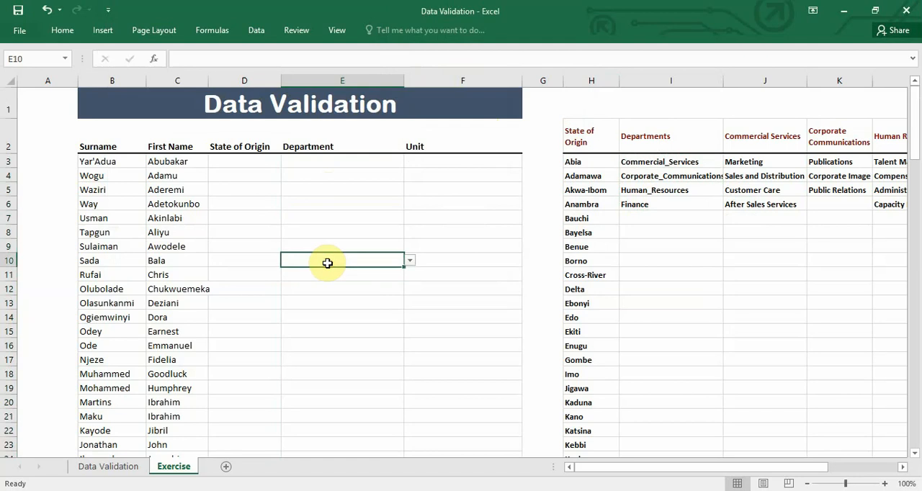
click(332, 303)
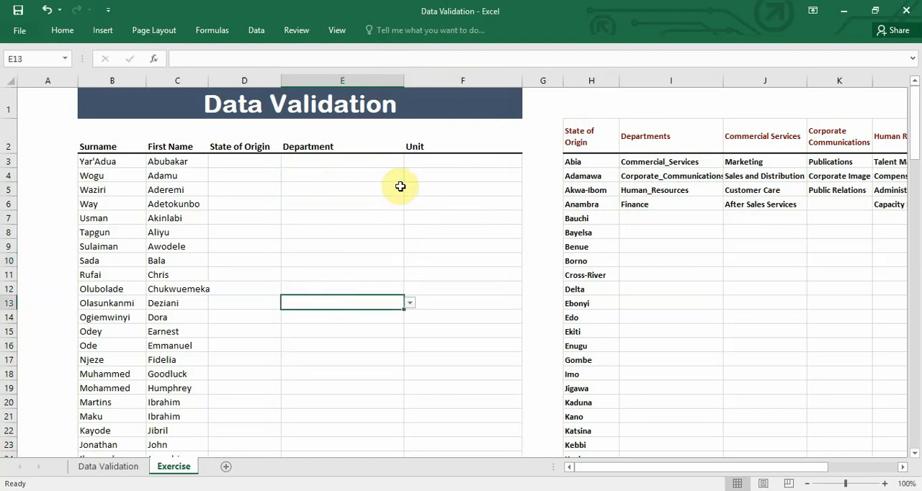
Compare the first Department and Unit cells, and examine the department headings in J2:M2 above the unit lists
click(446, 166)
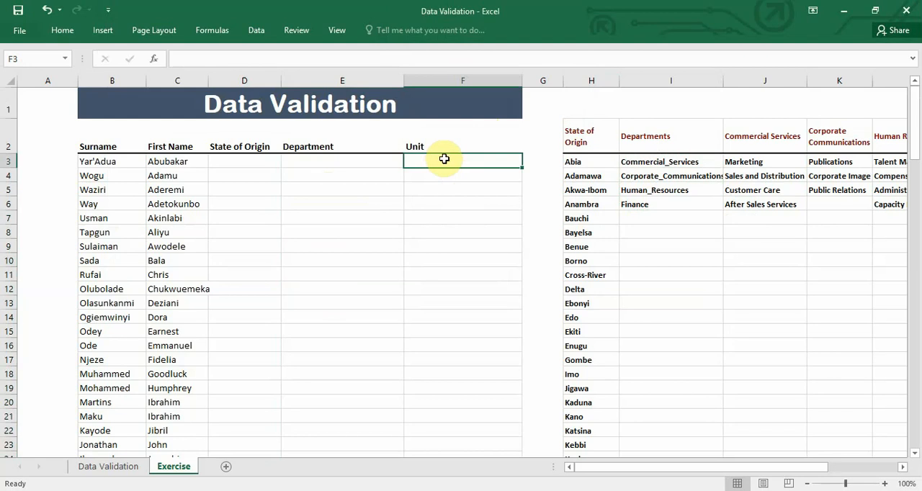
click(366, 161)
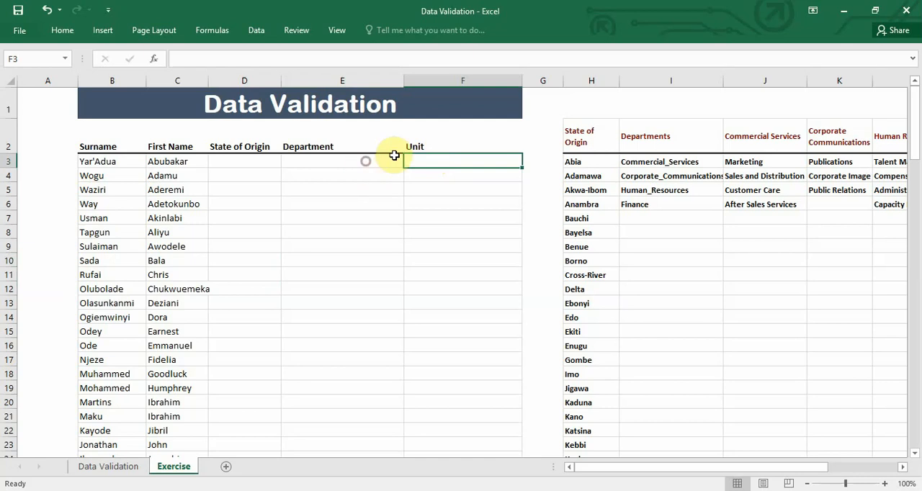
click(451, 161)
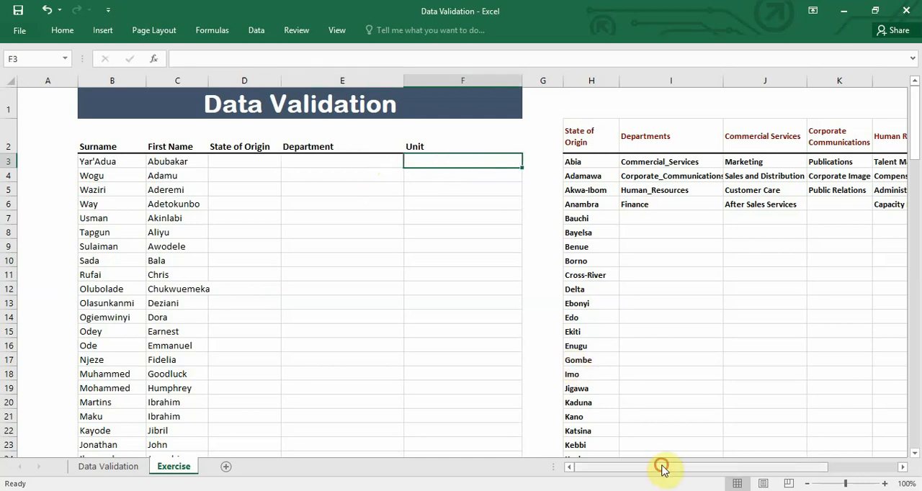
drag(661, 467, 861, 452)
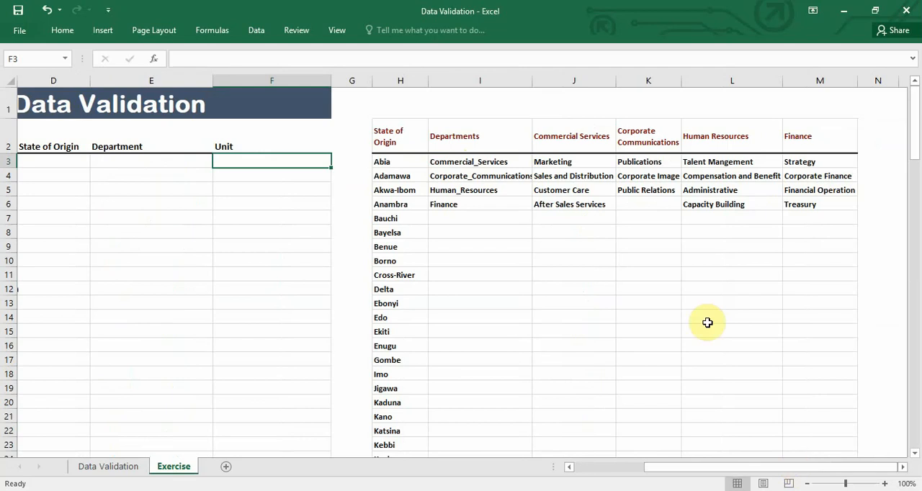
click(575, 144)
click(639, 138)
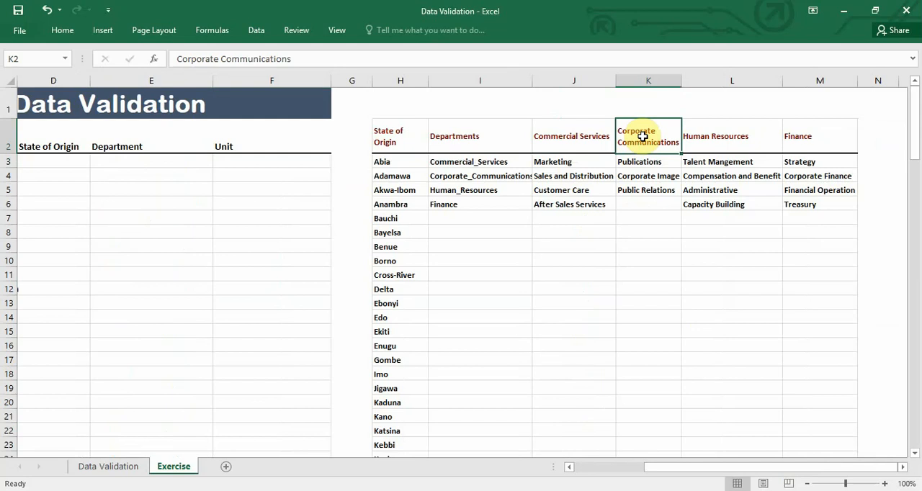
click(710, 144)
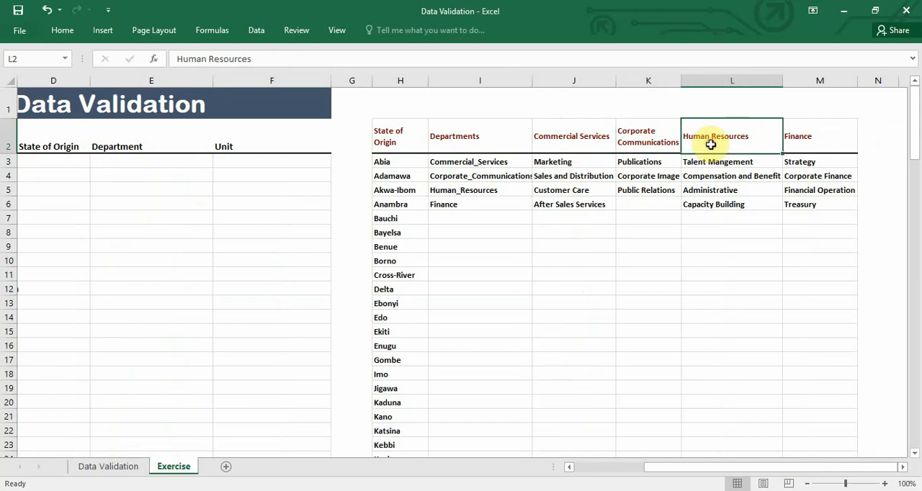
click(806, 144)
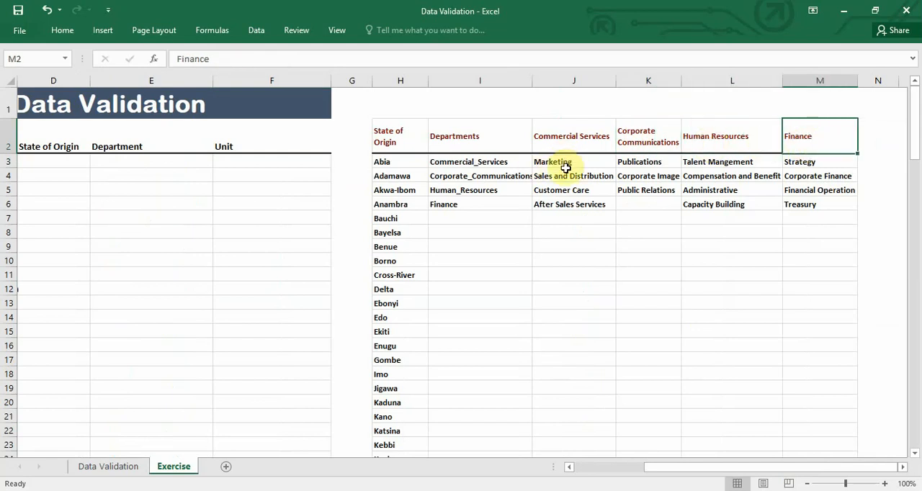
Name the unit range J3:J6 under Commercial Services as Commercial_Services
drag(566, 167, 566, 201)
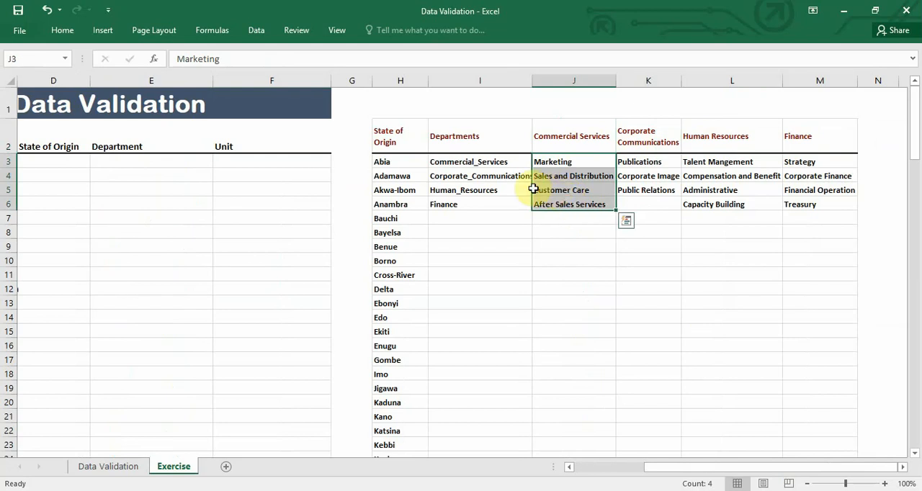
click(20, 58)
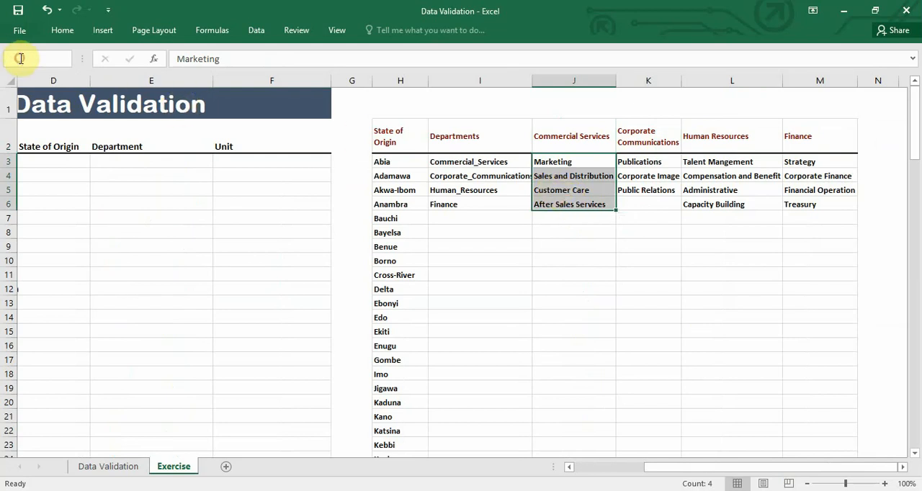
key(BackSpace)
text(Comm)
text(er)
text(cial)
text(_)
text(Services)
key(Return)
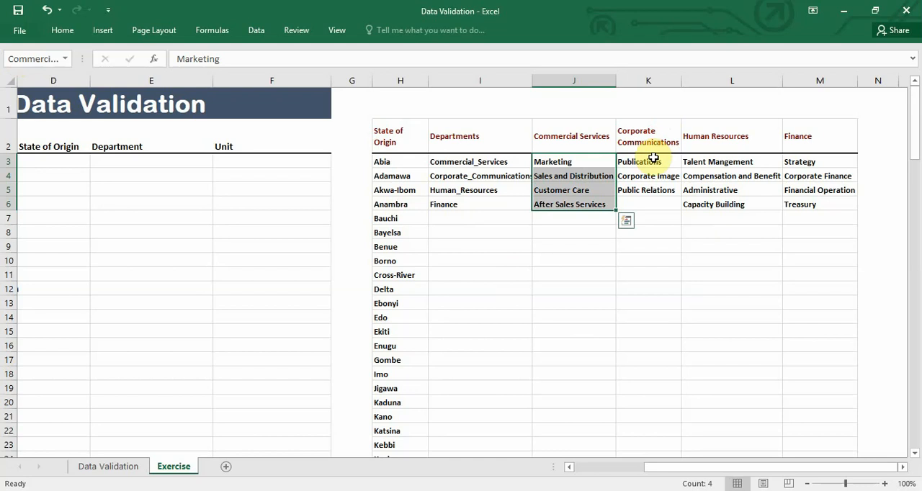
Name the unit range K3:K5 under Corporate Communications as Corporate_Communications
drag(653, 157, 646, 185)
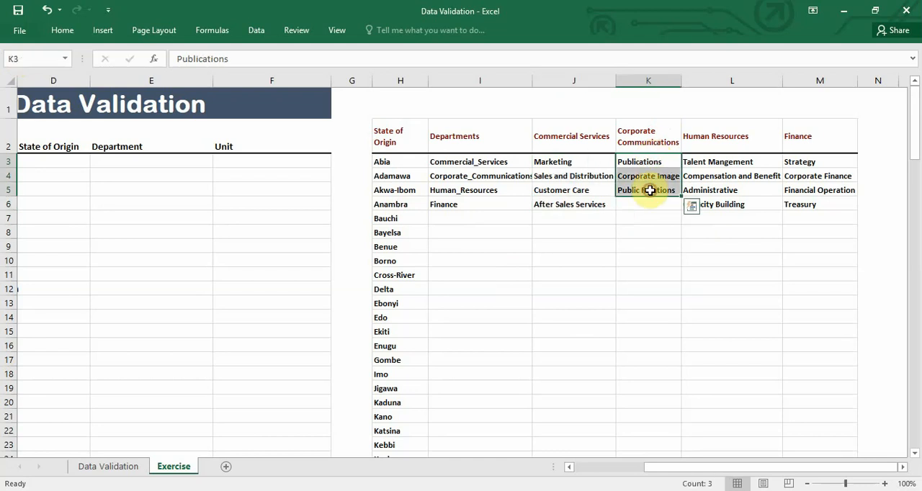
click(38, 59)
key(BackSpace)
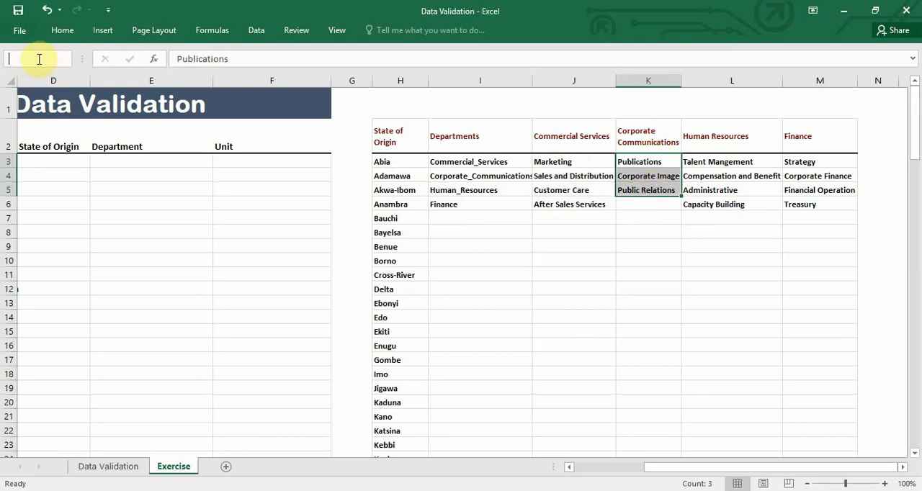
text(Corporate_Communications)
key(Return)
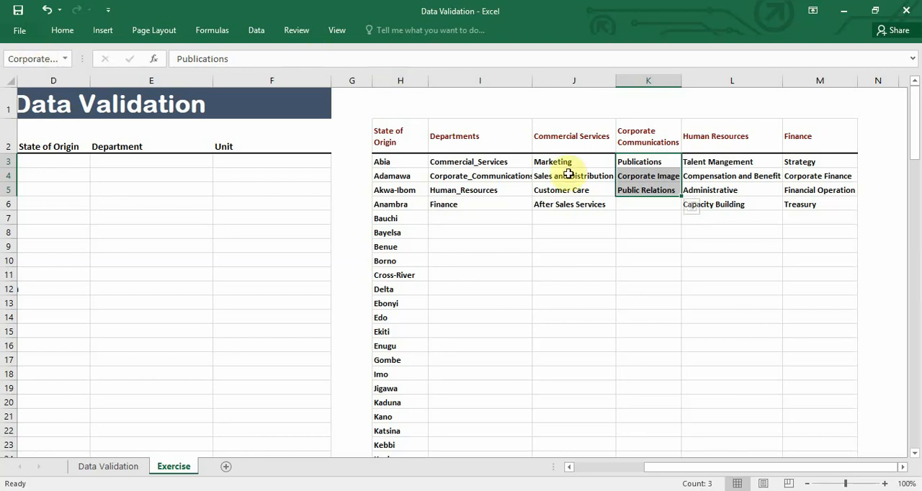
Name the unit range L3:L6 under Human Resources as Human_Resources
drag(702, 162, 708, 204)
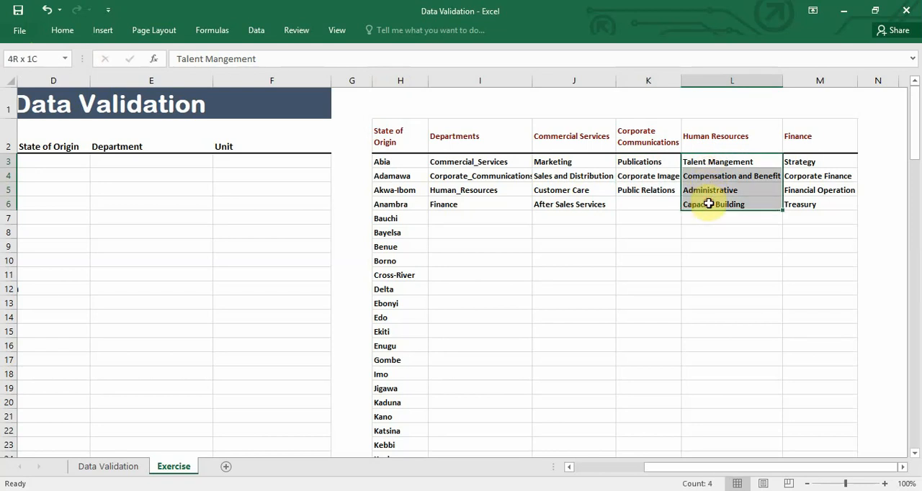
click(24, 60)
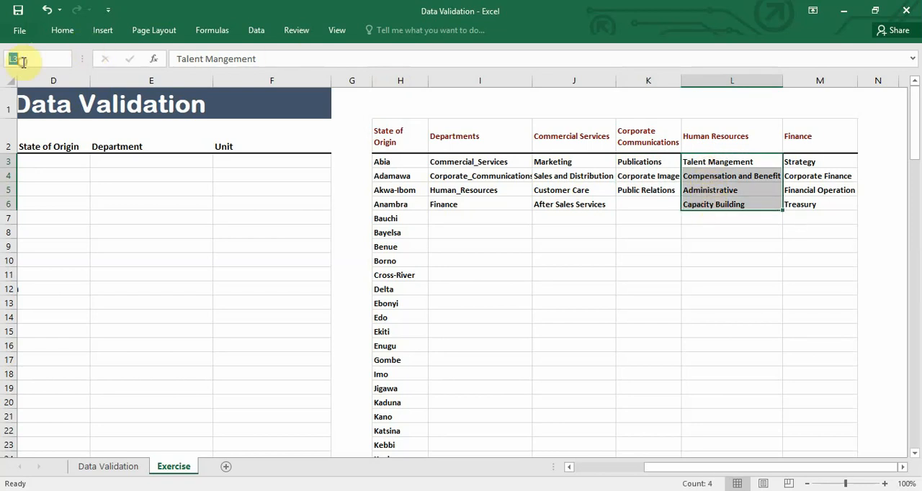
key(BackSpace)
text(Human)
text(_Resou)
text(rces)
key(Return)
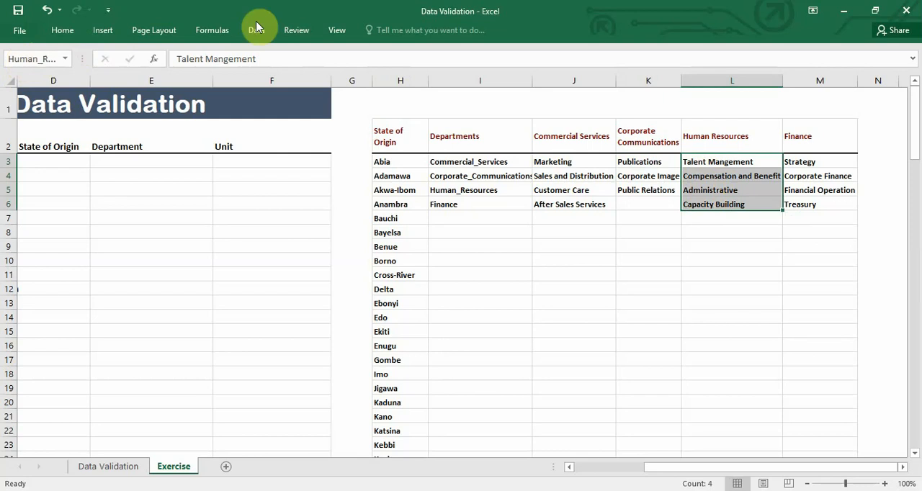
Name the unit range M3:M6 under Finance as Finance
click(799, 162)
drag(800, 162, 805, 203)
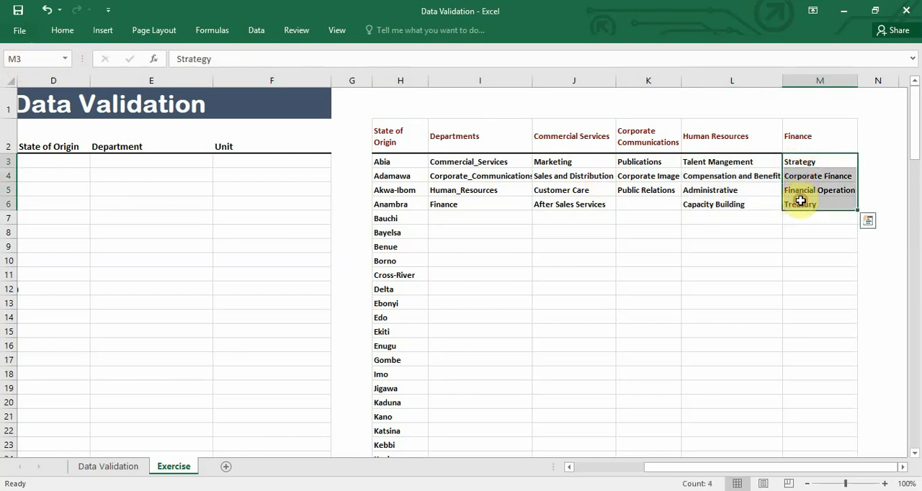
click(43, 58)
key(BackSpace)
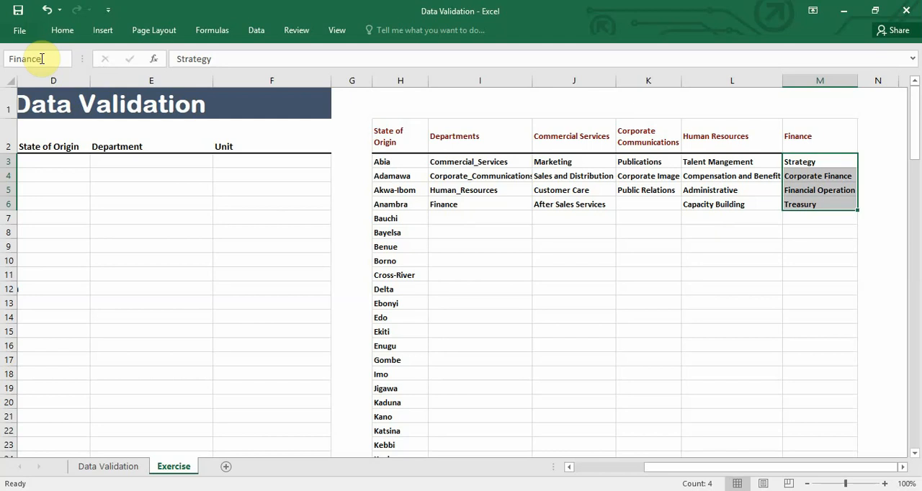
text(Finance)
key(Return)
Start a data validation rule for the first Unit cell, F3, that allows a List
drag(658, 468, 575, 450)
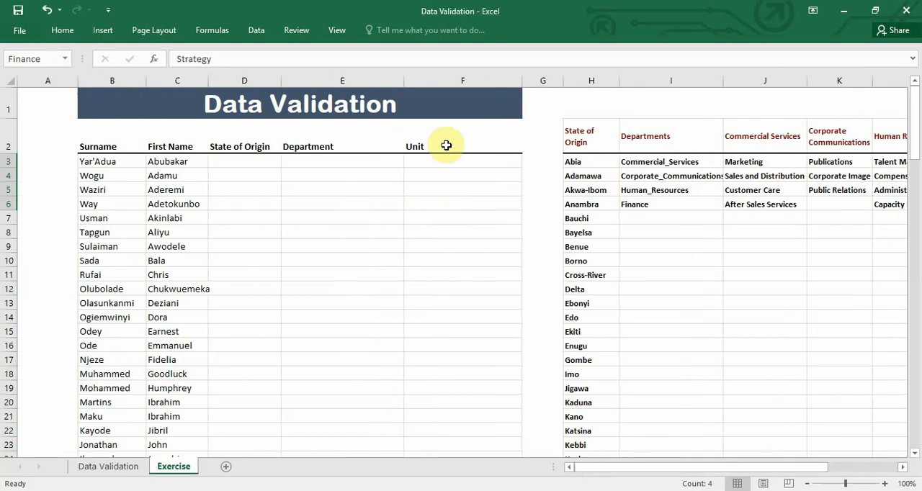
click(445, 168)
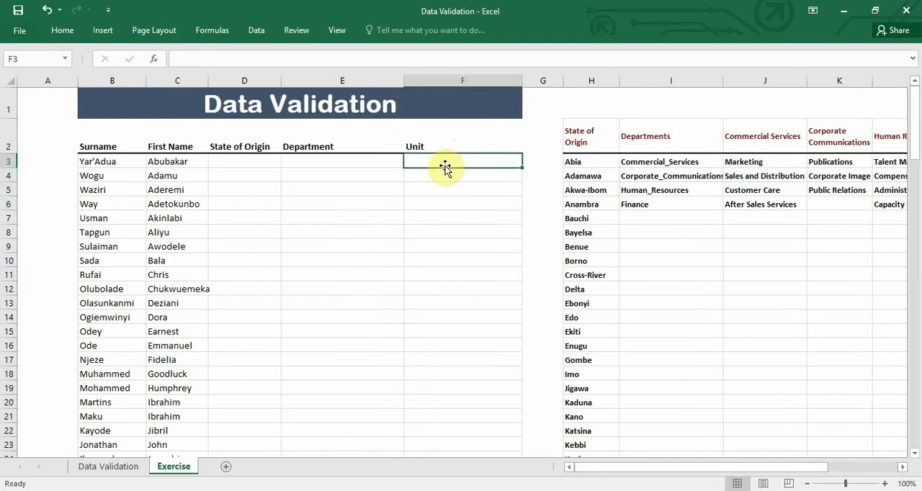
click(260, 31)
click(603, 79)
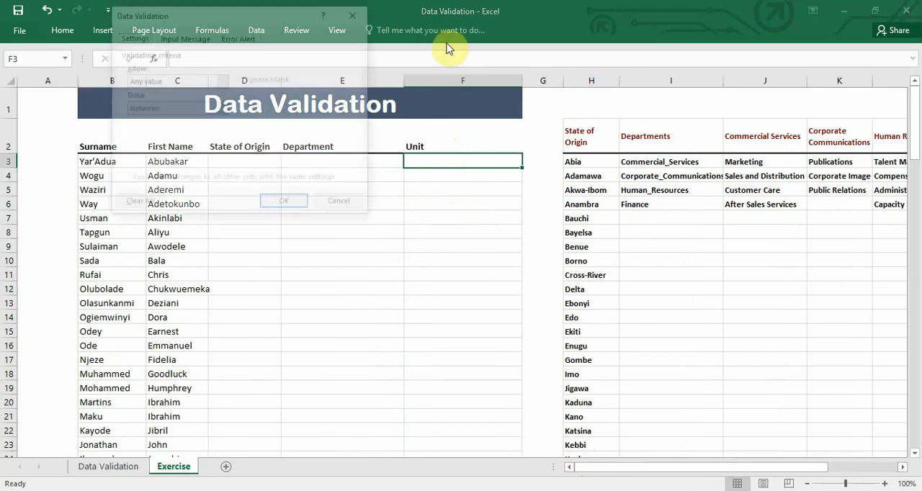
click(223, 81)
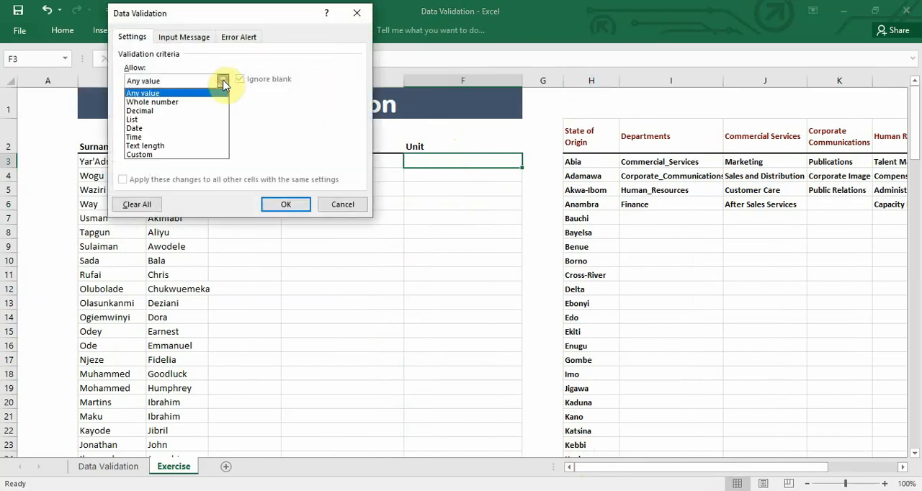
click(192, 119)
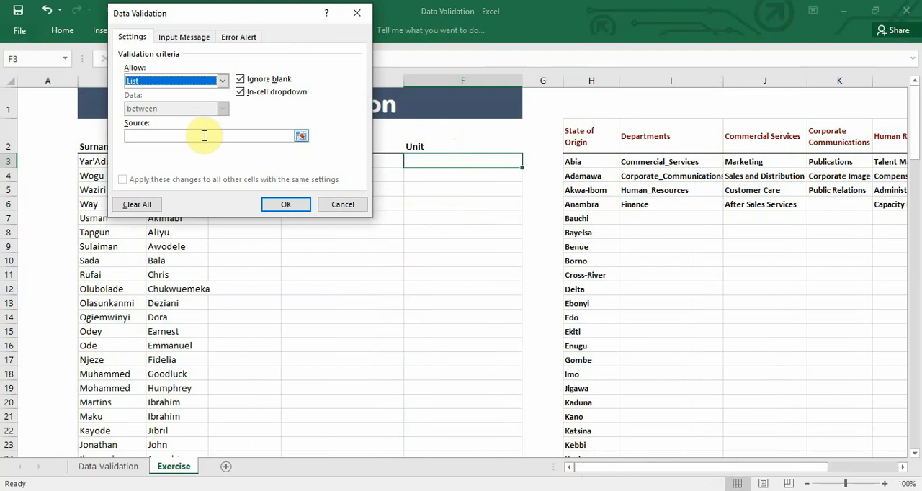
Set the list source to =indirect(E3) with a relative reference to the Department cell, and apply the rule despite the source error
click(204, 135)
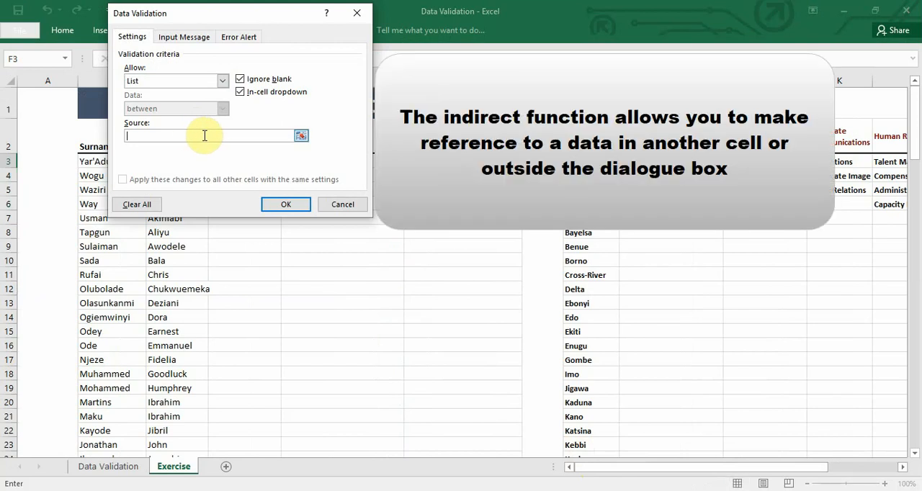
drag(226, 12, 167, 18)
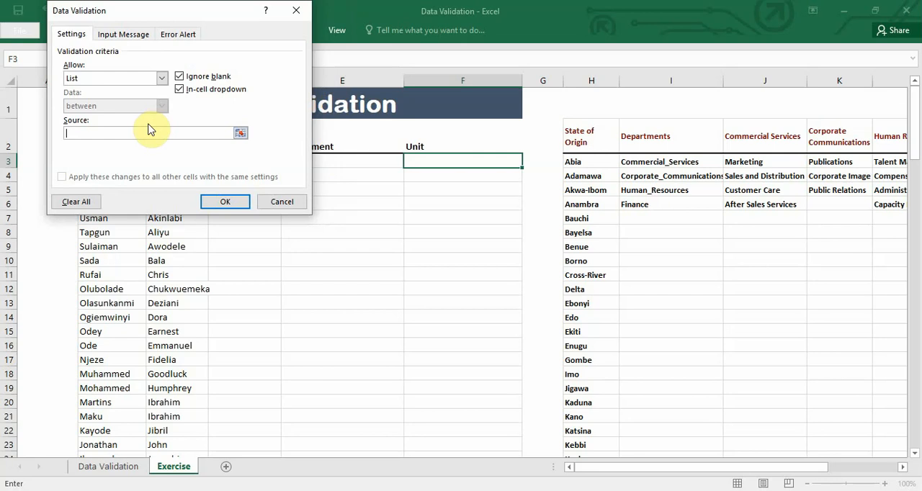
text(=indirect()
drag(182, 7, 149, 7)
click(323, 161)
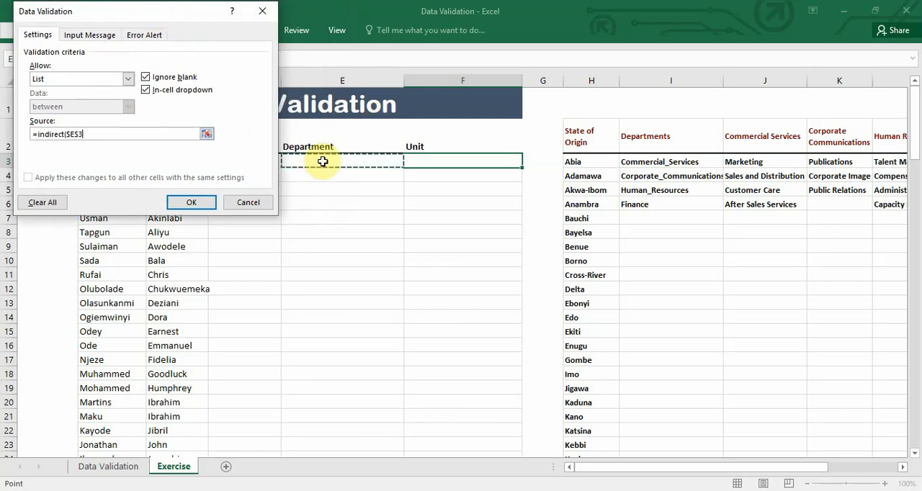
key(F4)
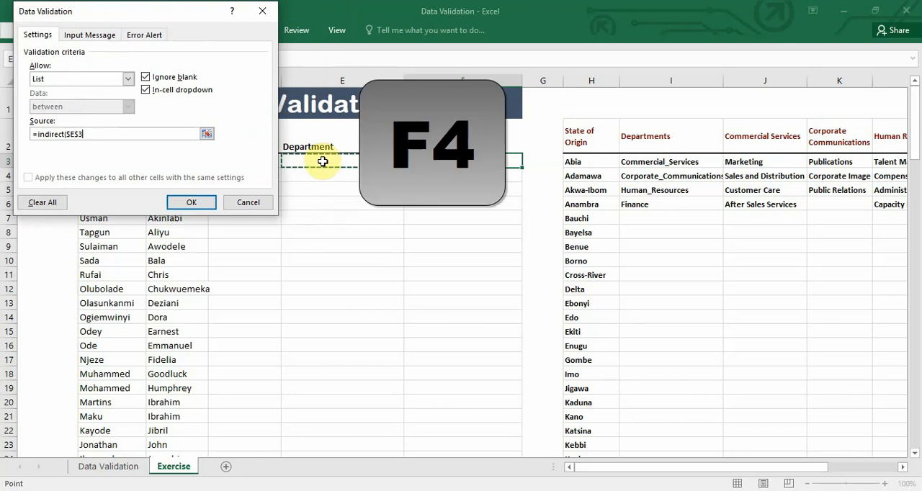
key(F4)
key(F4)
key(F4)
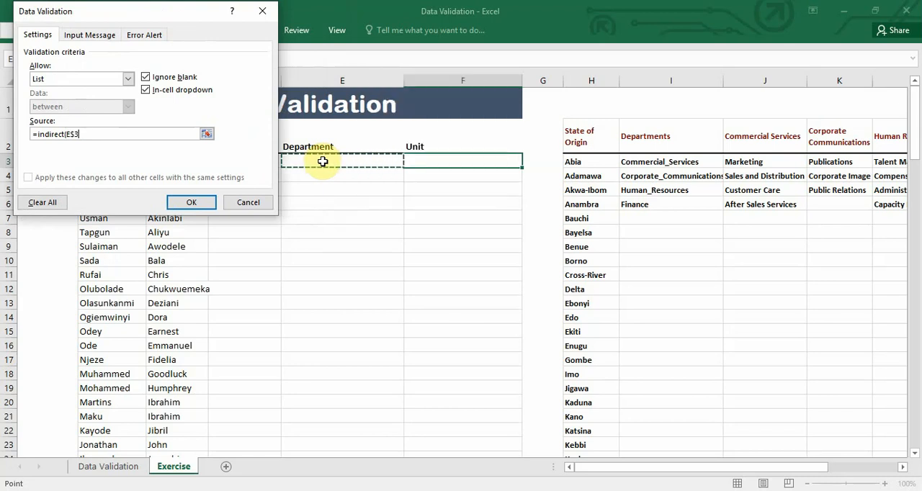
text())
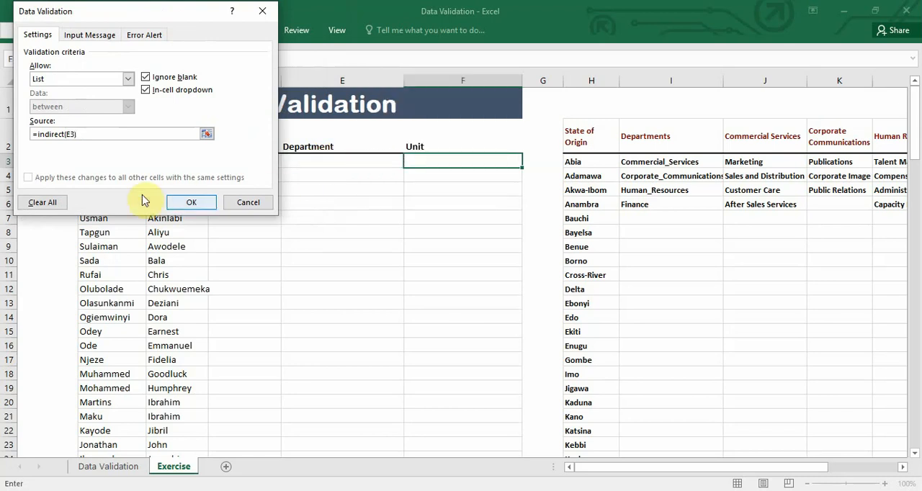
click(187, 201)
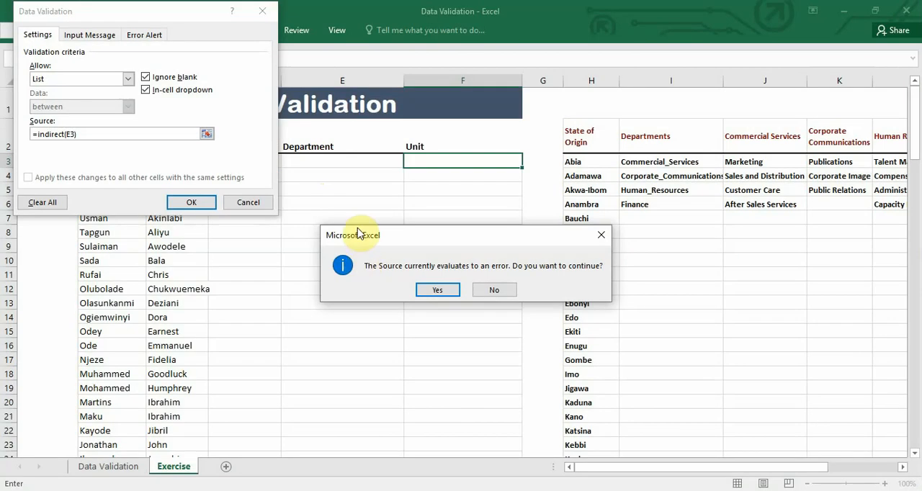
click(450, 289)
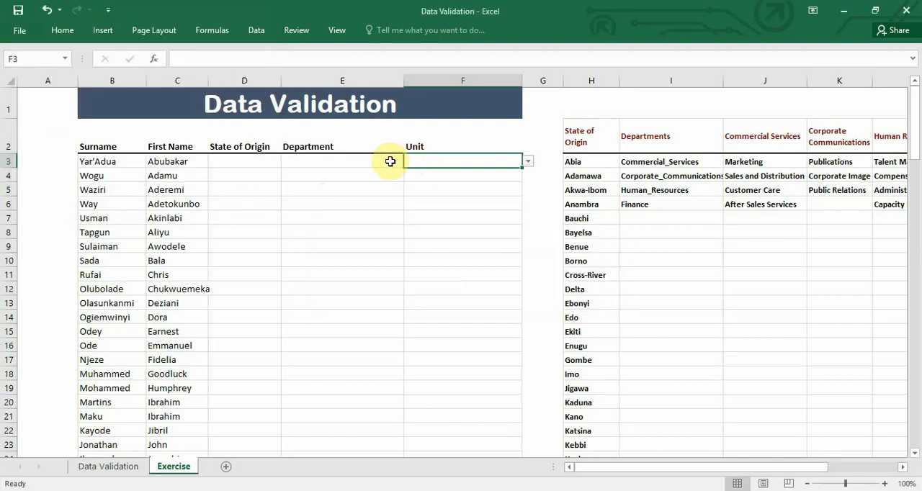
Choose Commercial_Services as the Department in E3 and Customer Care as the Unit in F3 from their dropdowns
click(389, 161)
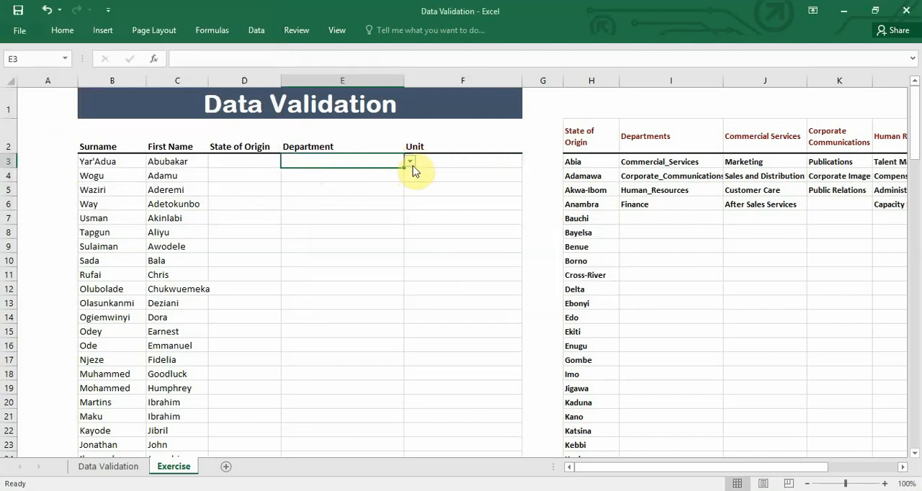
click(411, 163)
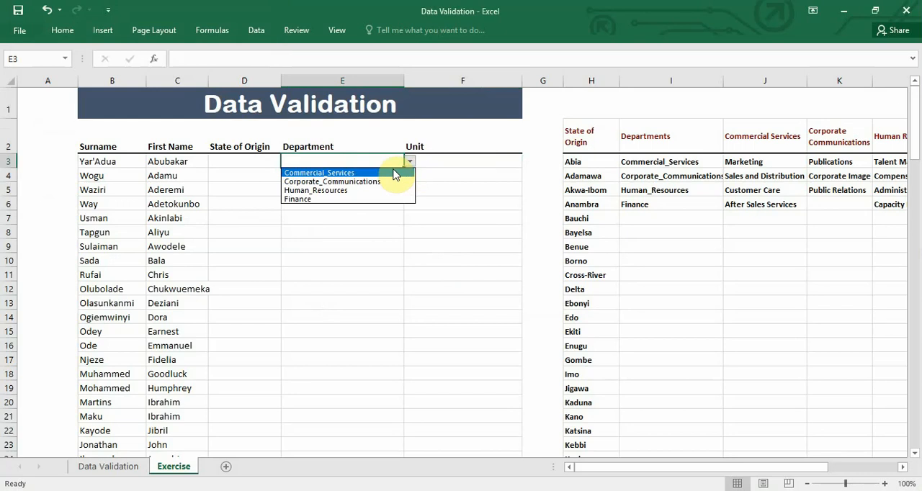
key(Escape)
click(432, 165)
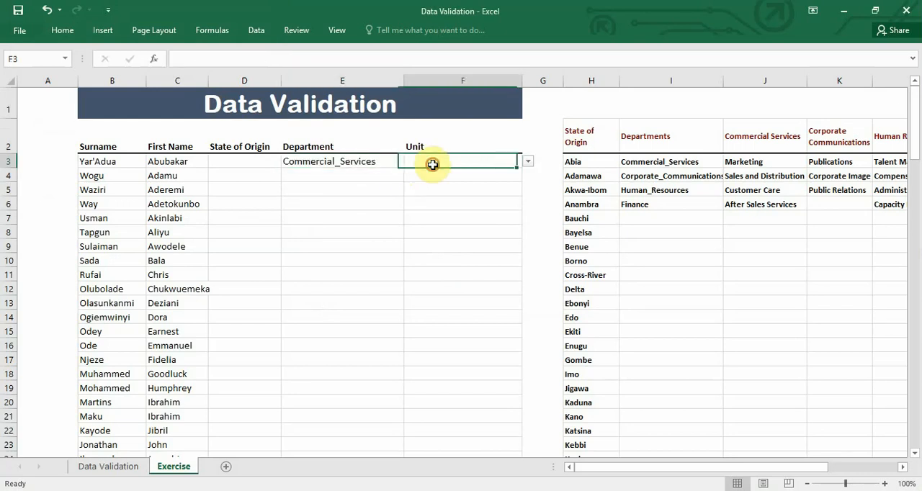
click(529, 164)
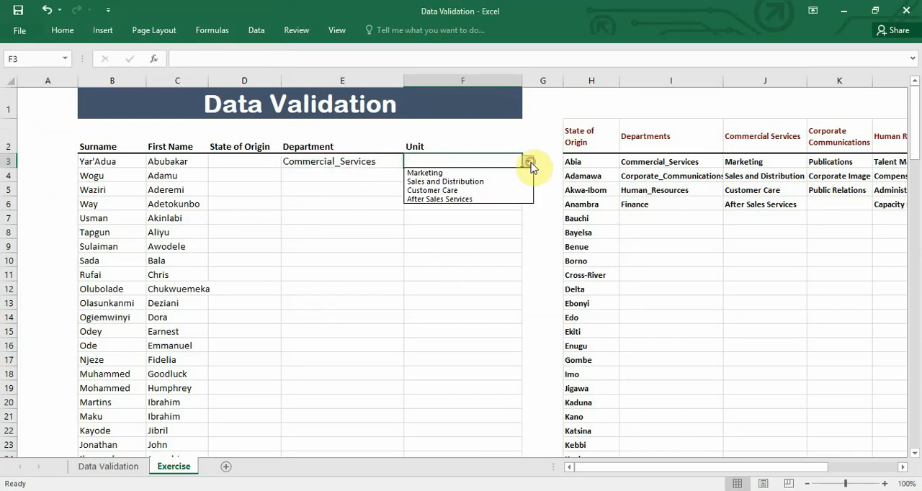
click(502, 190)
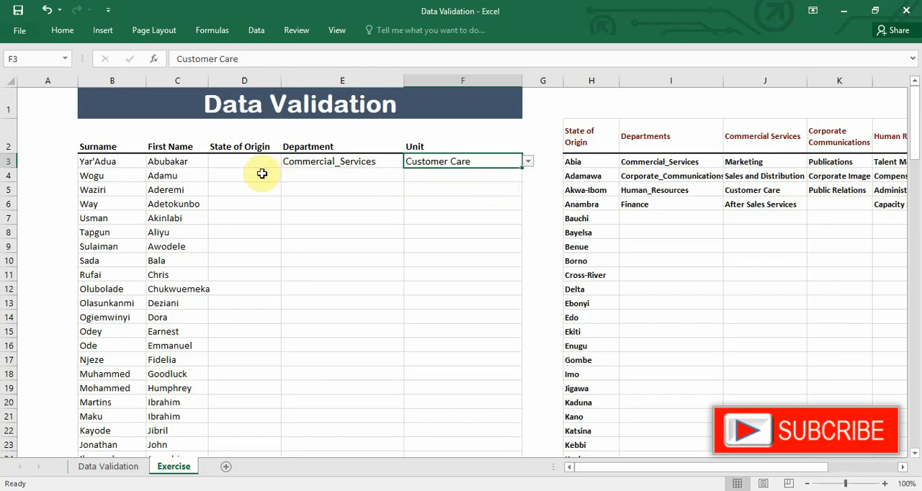
Clear all data validation from the State of Origin cells D4:D12 and check individual cells for the dropdown
drag(262, 174, 244, 286)
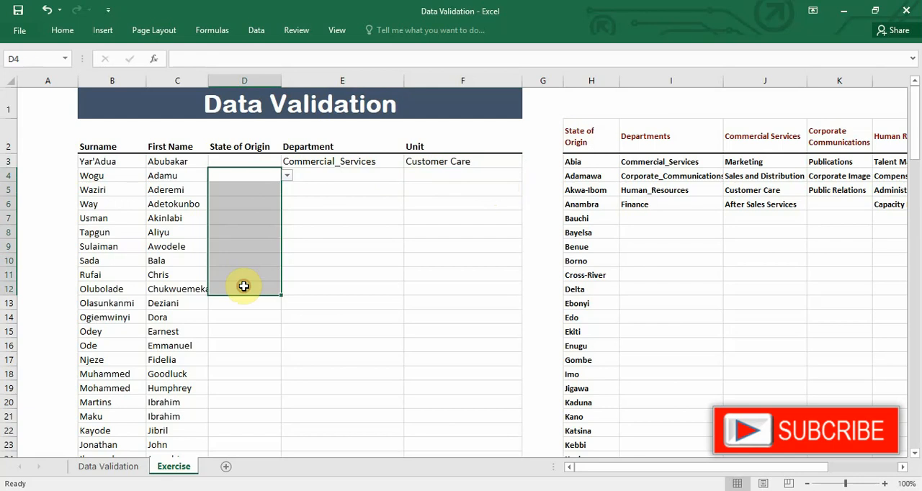
click(251, 29)
click(579, 88)
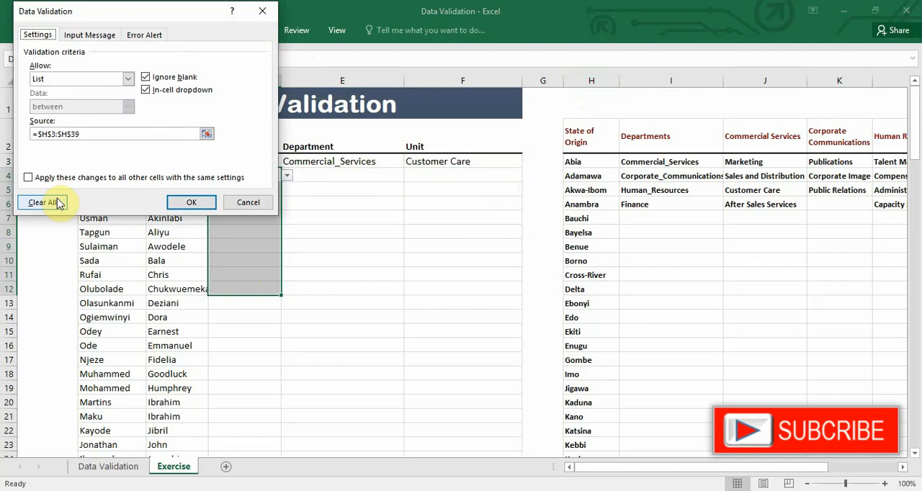
click(59, 204)
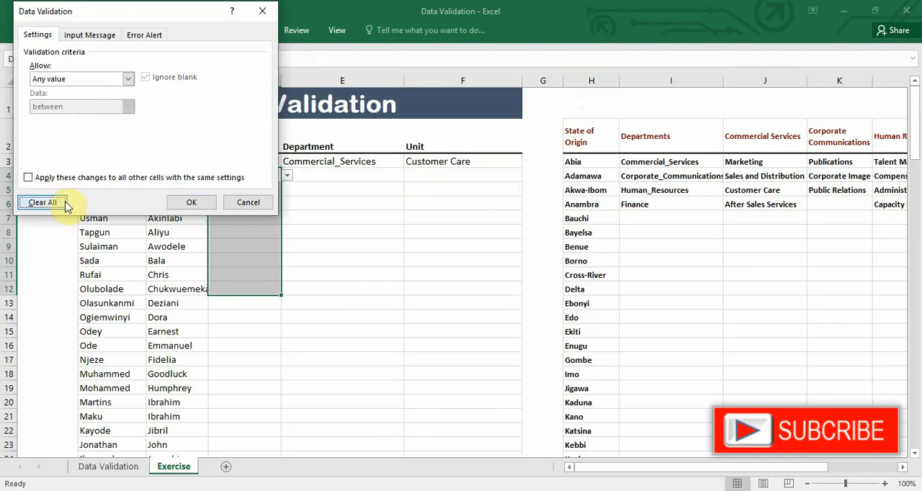
click(193, 203)
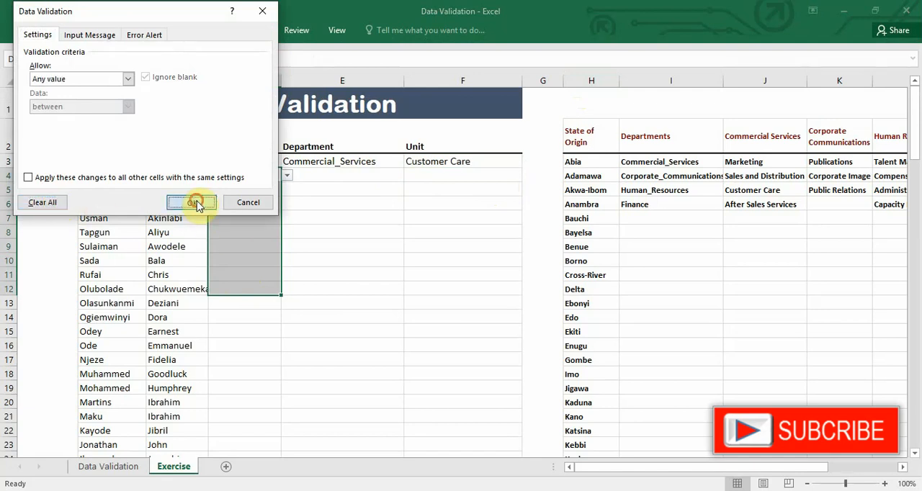
click(237, 175)
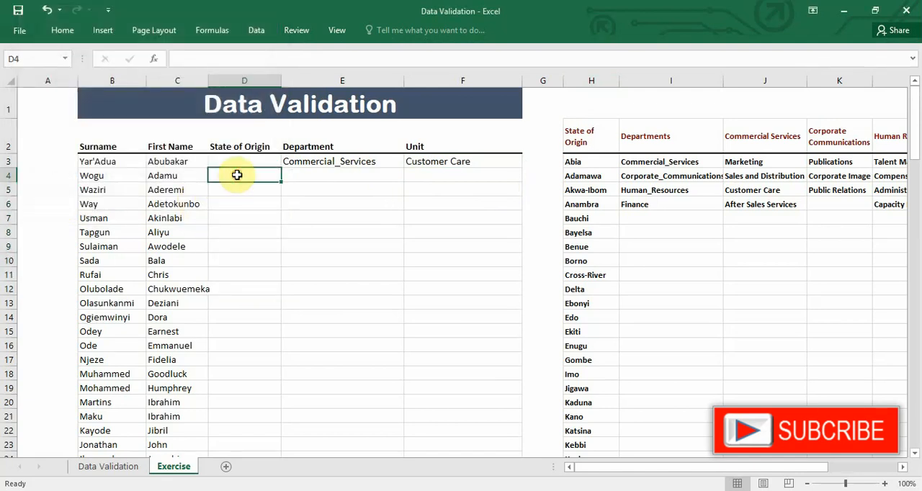
click(236, 189)
click(238, 214)
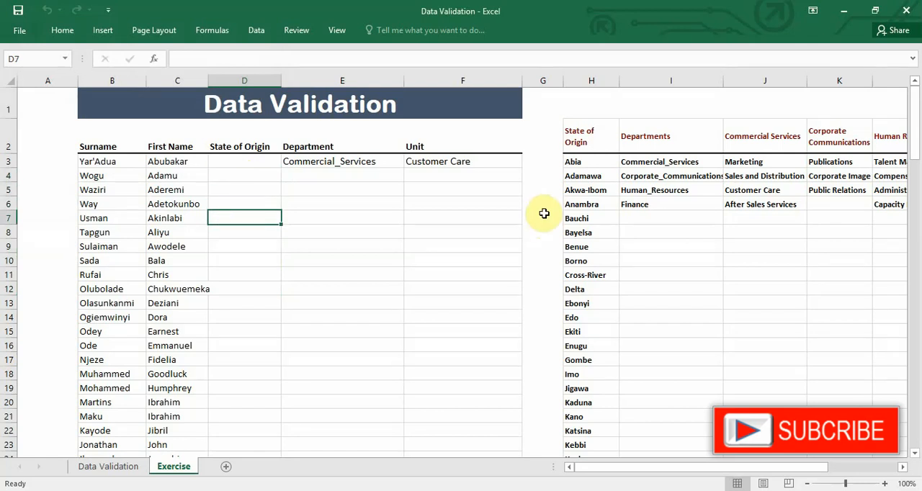
Remove the dropdowns from Department cells E7:E13 by copying the blank cells G7:G13 over them
drag(543, 211, 536, 296)
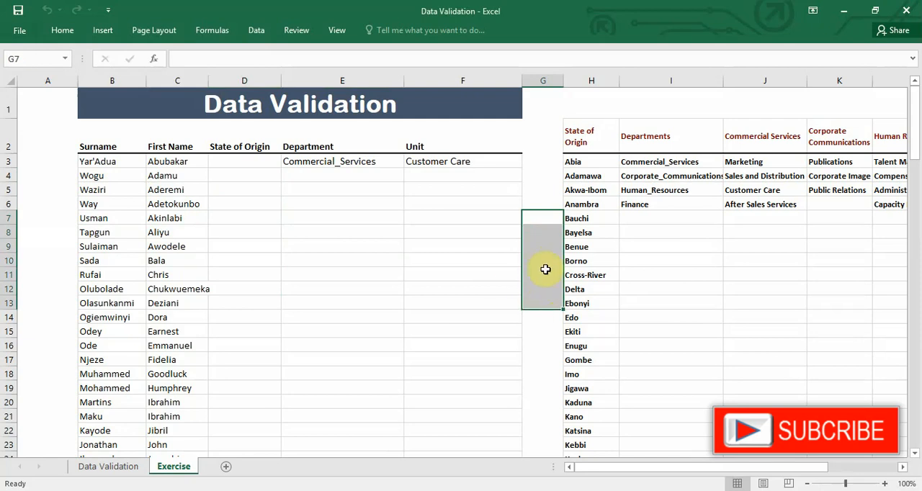
key(ctrl+c)
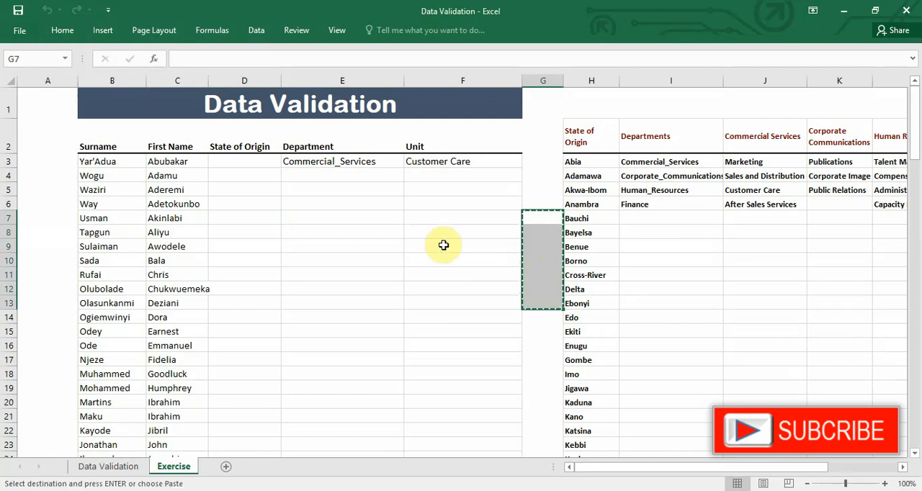
drag(358, 214, 347, 338)
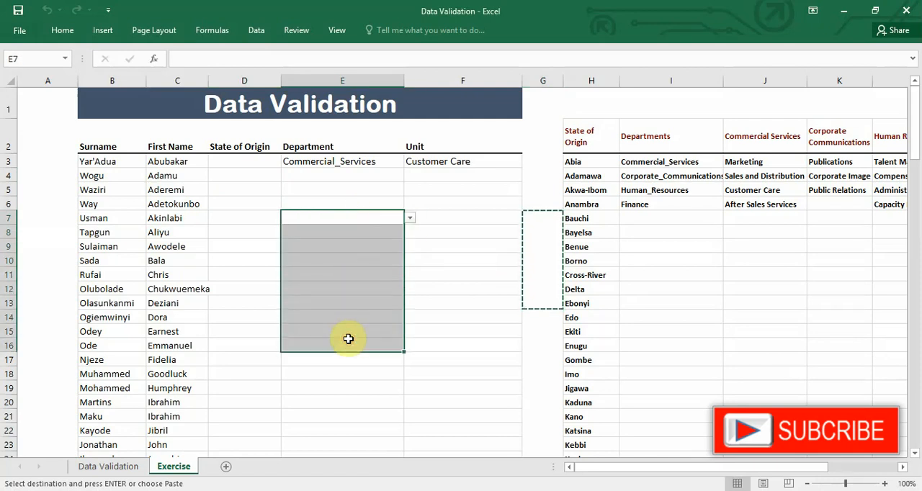
key(ctrl+v)
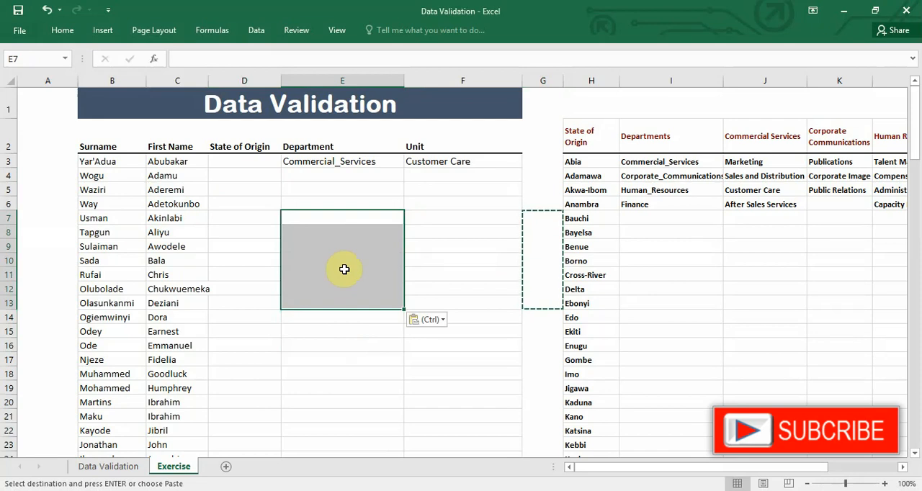
key(Escape)
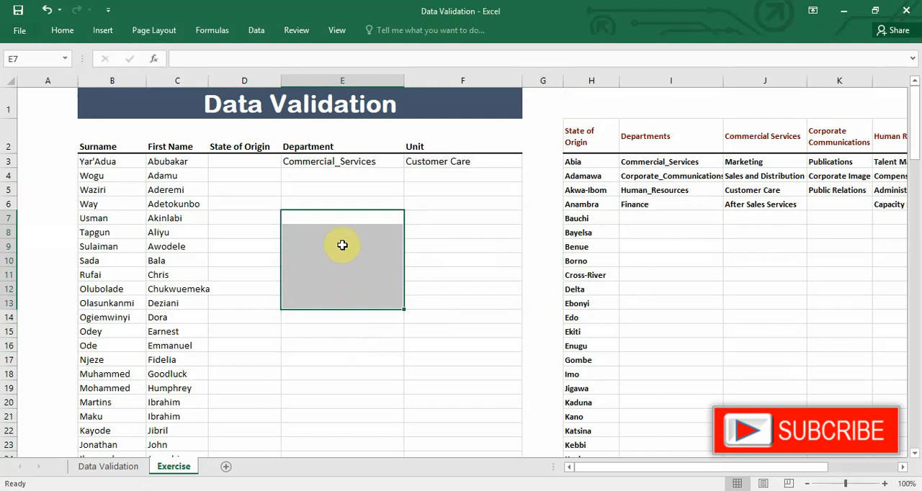
click(236, 217)
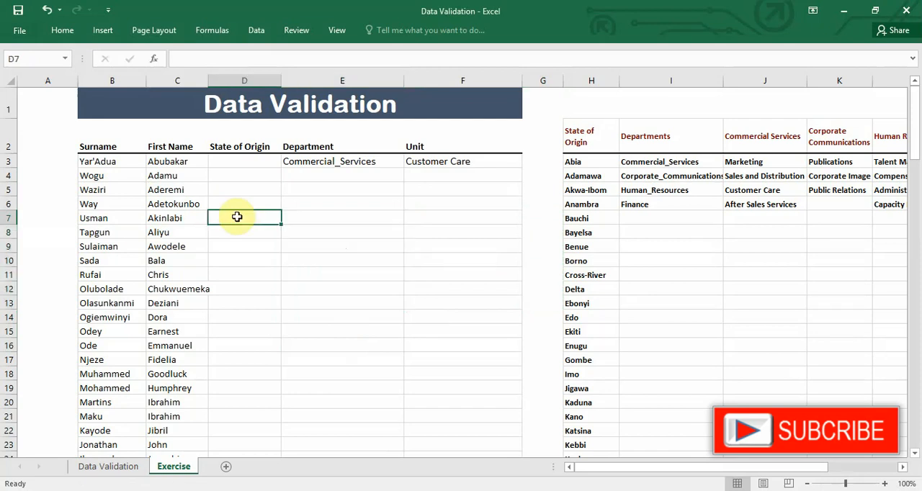